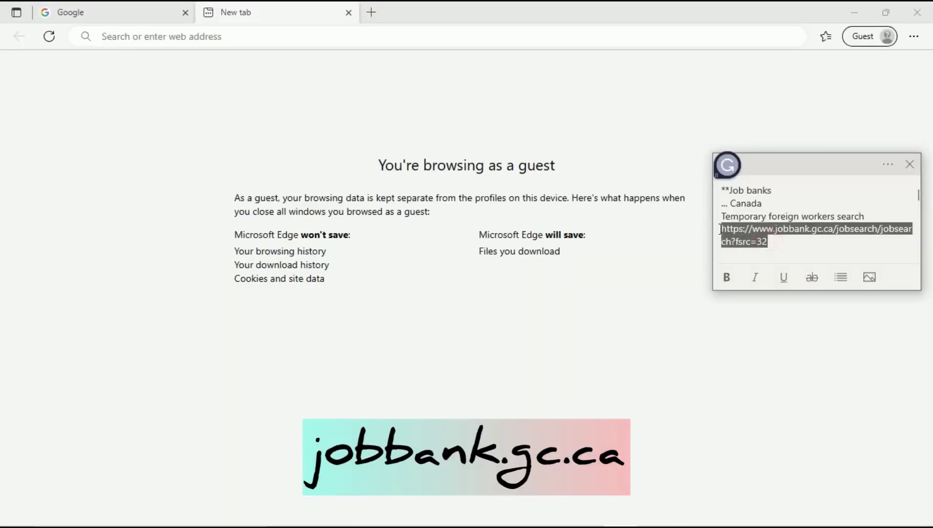
Load the copied Job Bank Temporary Foreign Workers Search link in a new Edge tab (4,498 results)
{"action": "left_click", "coordinate": [733, 230]}
{"action": "key", "text": "alt+Tab"}
{"action": "left_click", "coordinate": [272, 35]}
{"action": "type", "text": "https://www.jobbank.gc.ca/jobsearch/jobsearch?fsrc=32"}
{"action": "left_click", "coordinate": [462, 113]}
{"action": "left_click", "coordinate": [271, 36]}
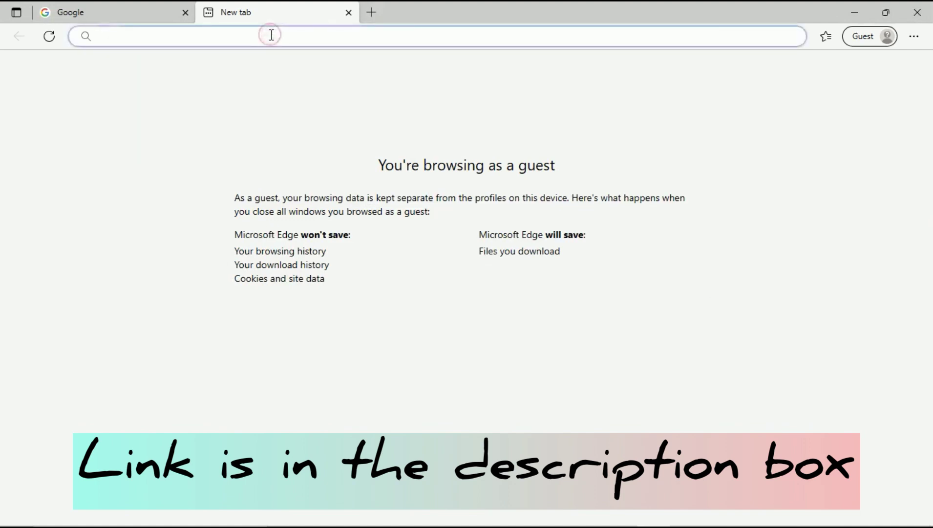
{"action": "type", "text": "https://www.jobbank.gc.ca/jobsearch/jobsearch?fsrc=32"}
{"action": "key", "text": "Return"}
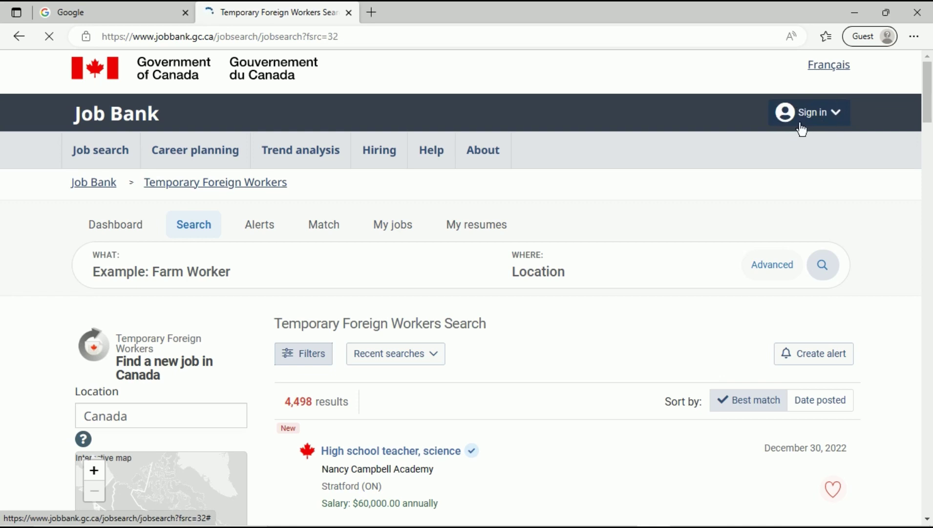
Check the Sign in options, then expand the LMIA status filter: pending (2631), approved (1867)
{"action": "left_click", "coordinate": [840, 117]}
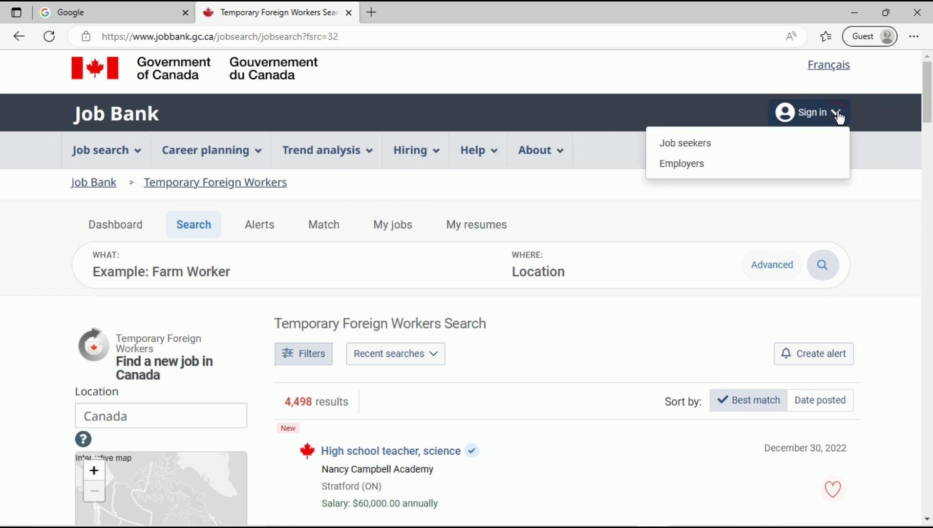
{"action": "left_click", "coordinate": [874, 99]}
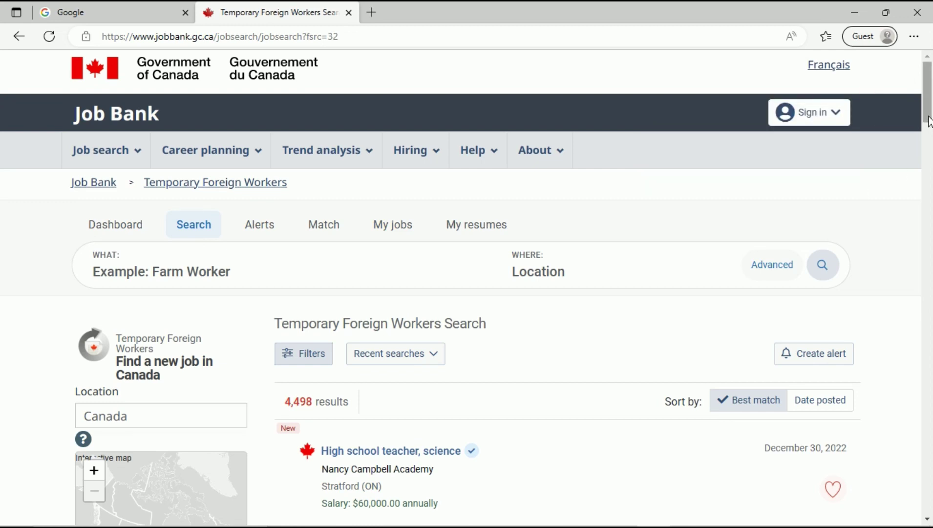
{"action": "left_click_drag", "start_coordinate": [930, 121], "coordinate": [931, 179]}
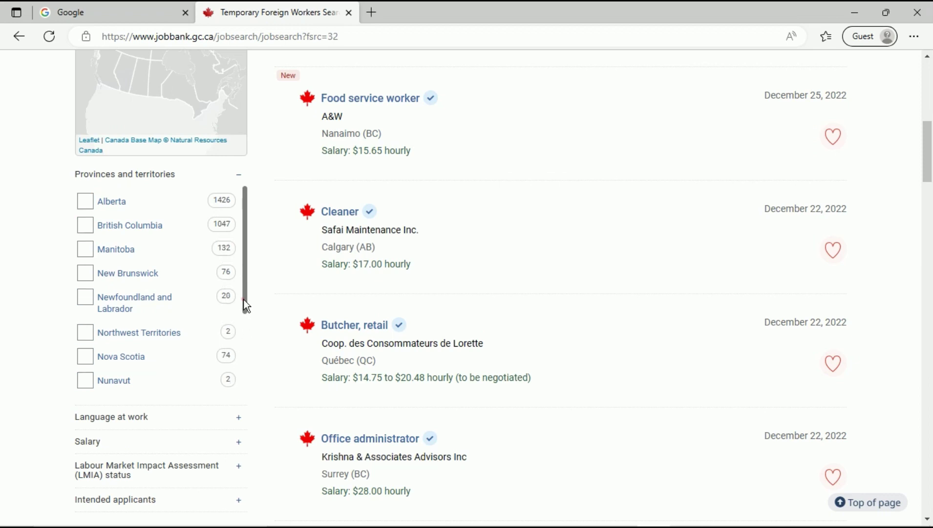
{"action": "left_click_drag", "start_coordinate": [244, 300], "coordinate": [252, 371]}
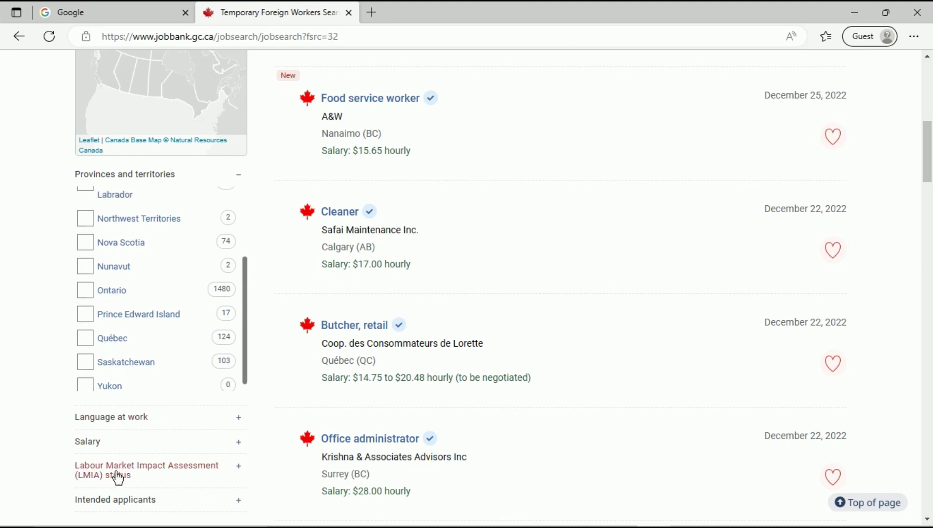
{"action": "left_click", "coordinate": [243, 471]}
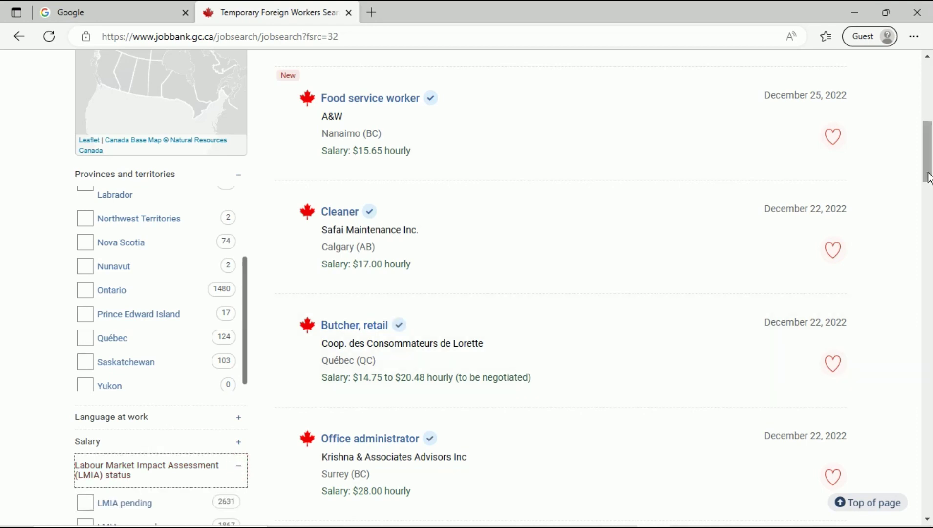
{"action": "left_click_drag", "start_coordinate": [929, 179], "coordinate": [929, 203]}
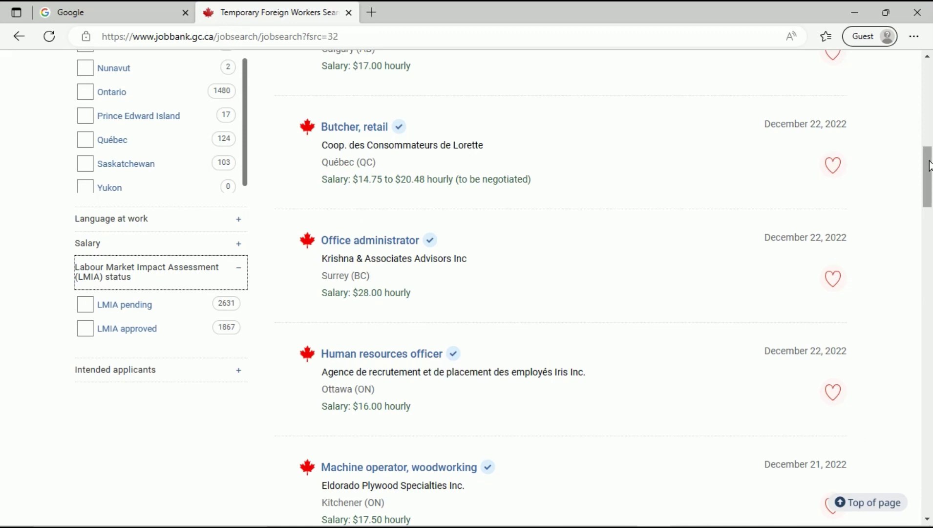
Load more Temporary Foreign Workers listings, such as Labourer, fruit farming, with Show more results
{"action": "left_click_drag", "start_coordinate": [928, 166], "coordinate": [930, 108]}
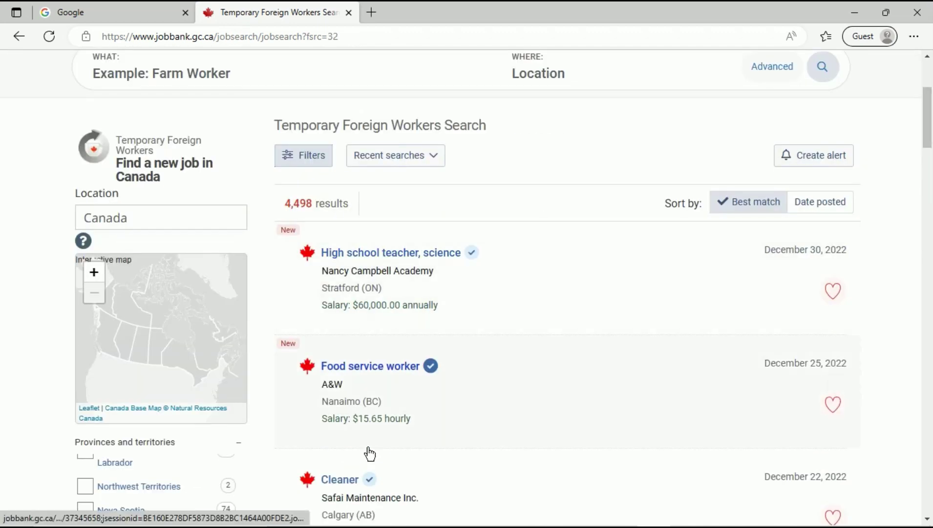
{"action": "left_click_drag", "start_coordinate": [928, 146], "coordinate": [930, 478]}
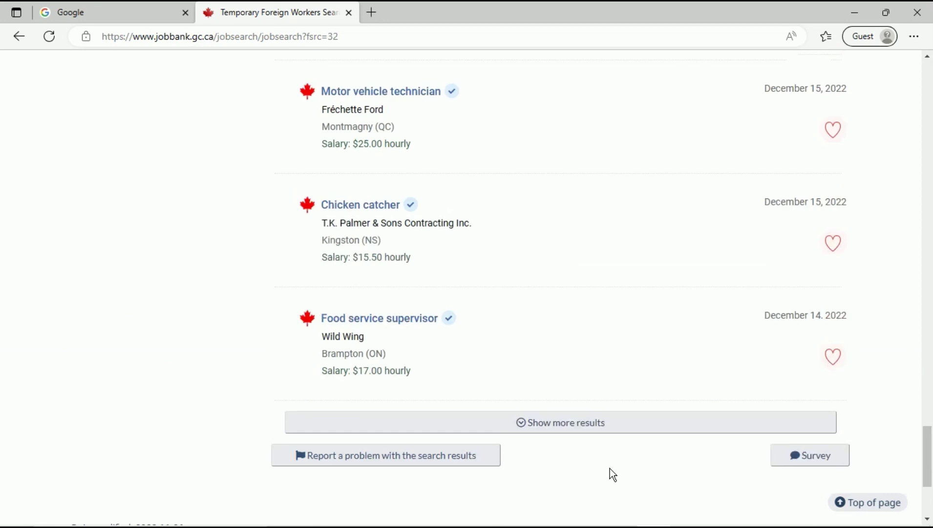
{"action": "left_click", "coordinate": [540, 429]}
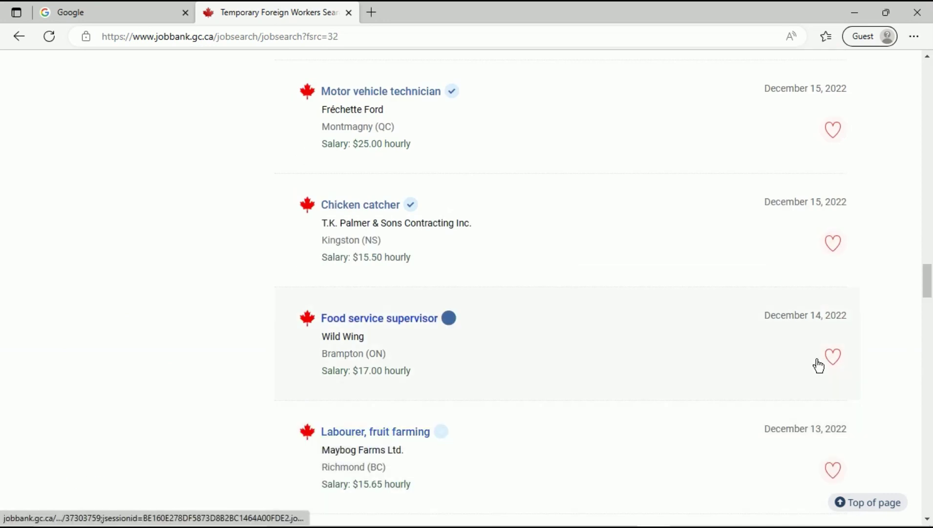
{"action": "left_click_drag", "start_coordinate": [929, 292], "coordinate": [926, 90]}
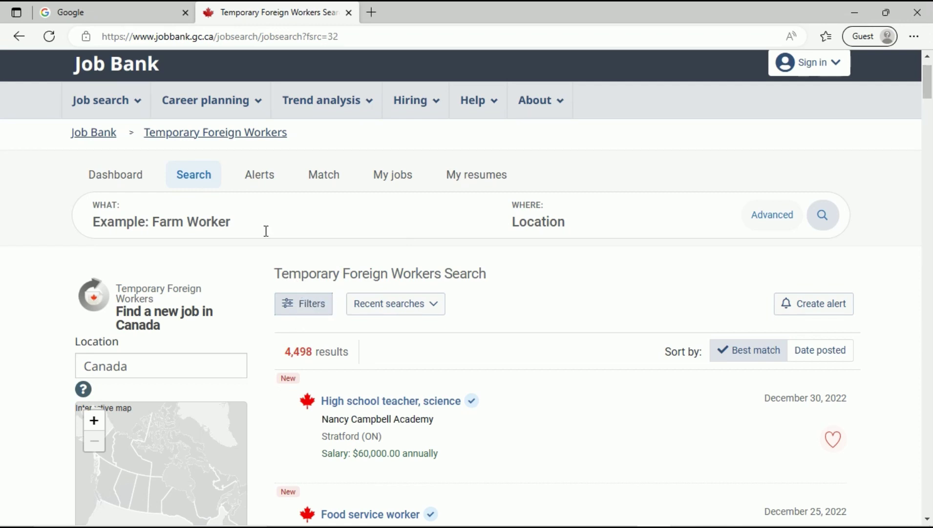
Try the WHAT and WHERE search fields, then dismiss the location suggestions
{"action": "left_click", "coordinate": [235, 228]}
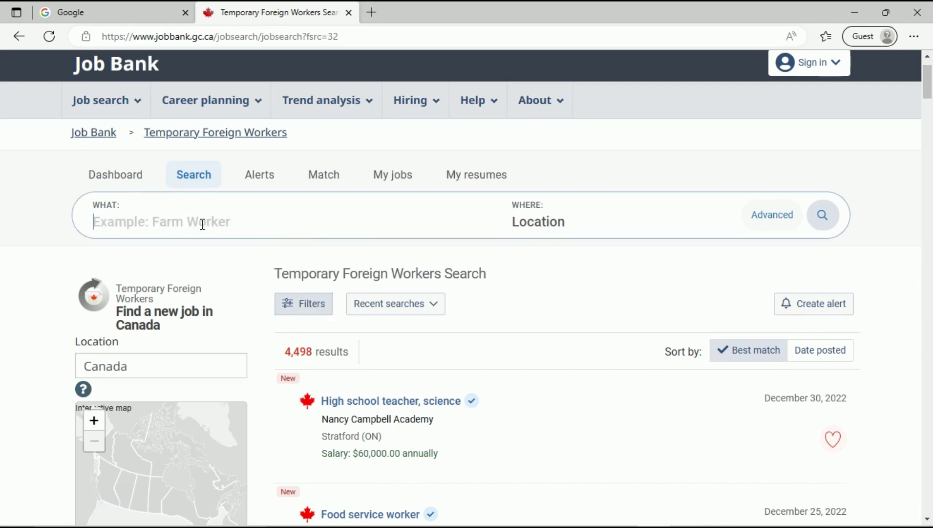
{"action": "left_click", "coordinate": [618, 222]}
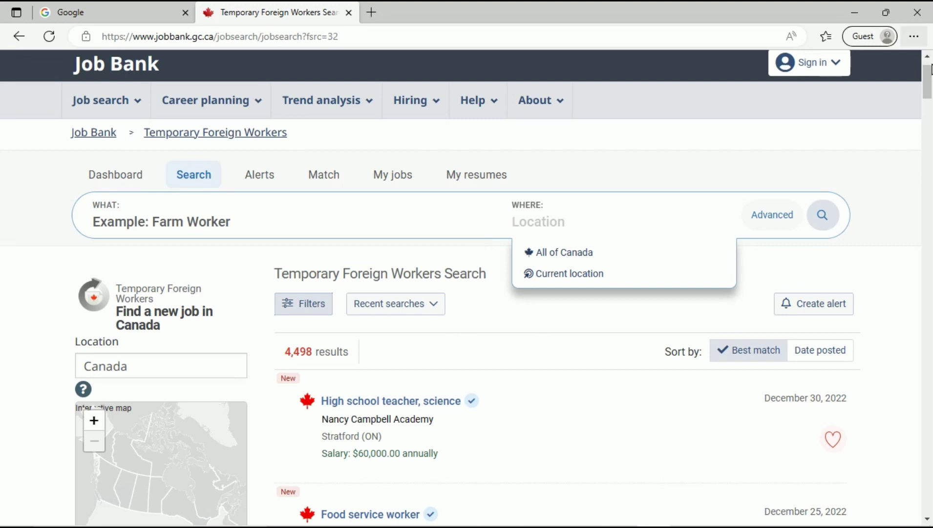
{"action": "left_click", "coordinate": [904, 240]}
{"action": "left_click_drag", "start_coordinate": [927, 83], "coordinate": [928, 98]}
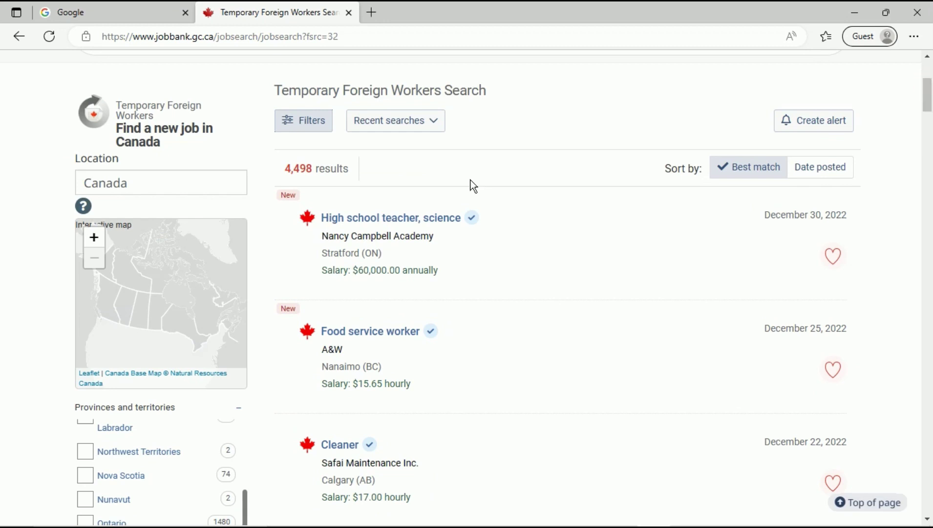
Open the High school teacher, science posting in Stratford, ON, and read down to its 2023-01-13 advertised-until date
{"action": "left_click", "coordinate": [369, 223]}
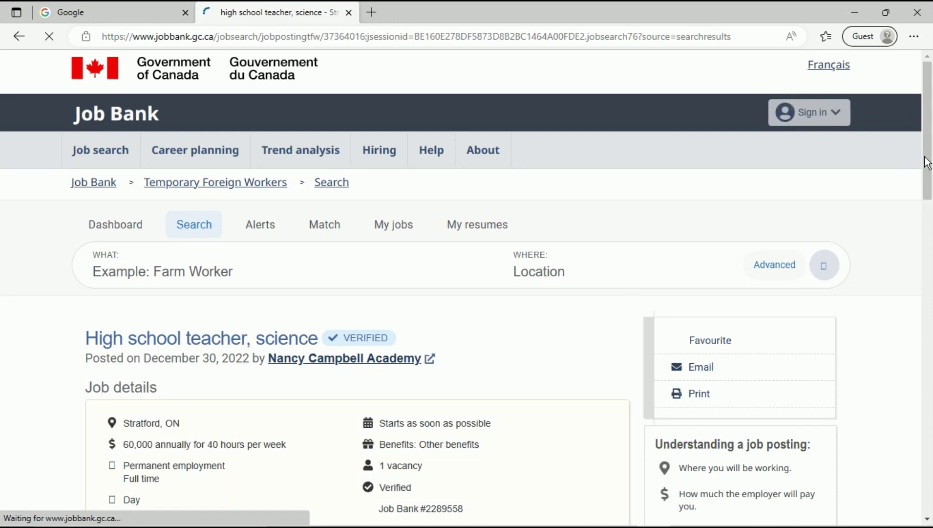
{"action": "left_click_drag", "start_coordinate": [928, 165], "coordinate": [929, 215]}
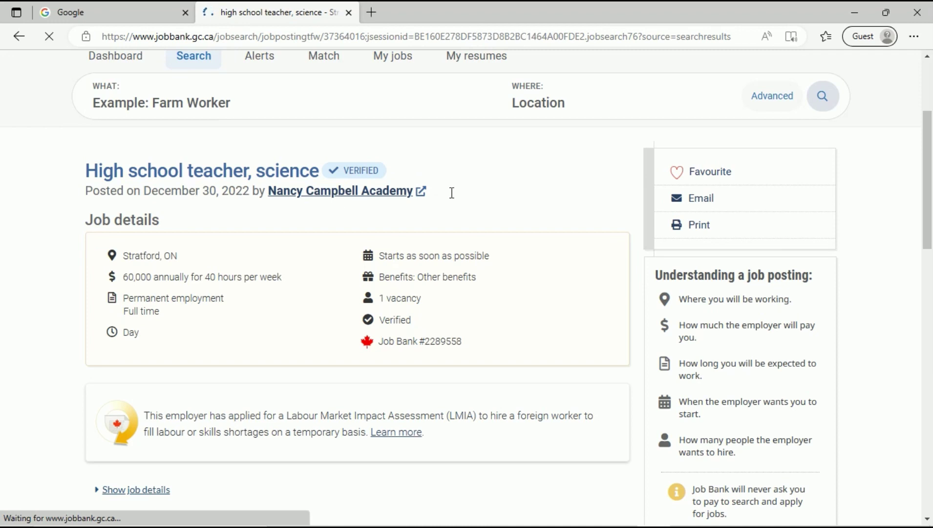
{"action": "scroll", "coordinate": [928, 168], "scroll_direction": "down", "scroll_amount": 1}
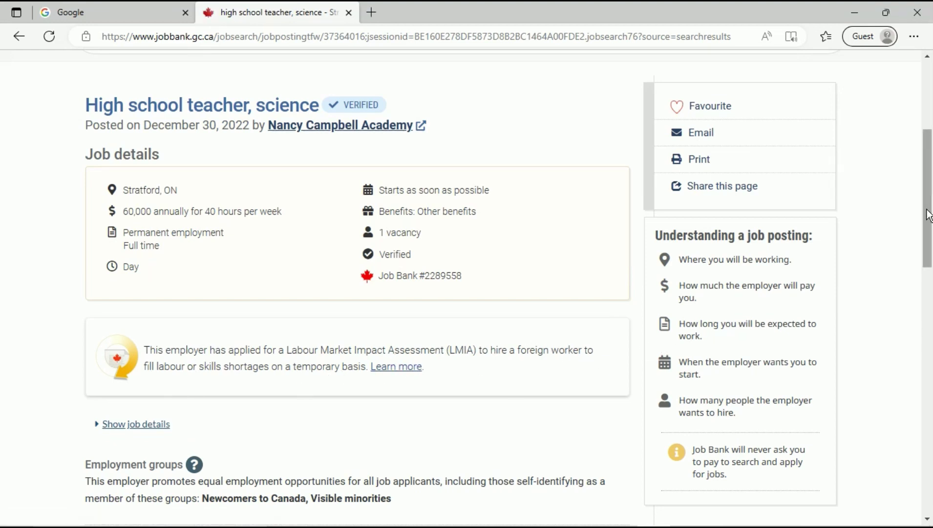
{"action": "left_click_drag", "start_coordinate": [929, 215], "coordinate": [929, 221]}
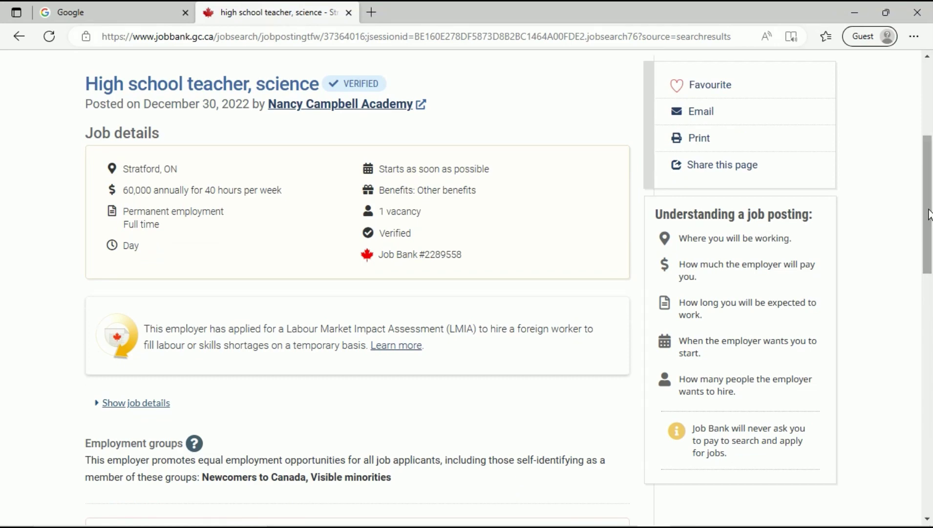
{"action": "left_click_drag", "start_coordinate": [929, 214], "coordinate": [930, 315]}
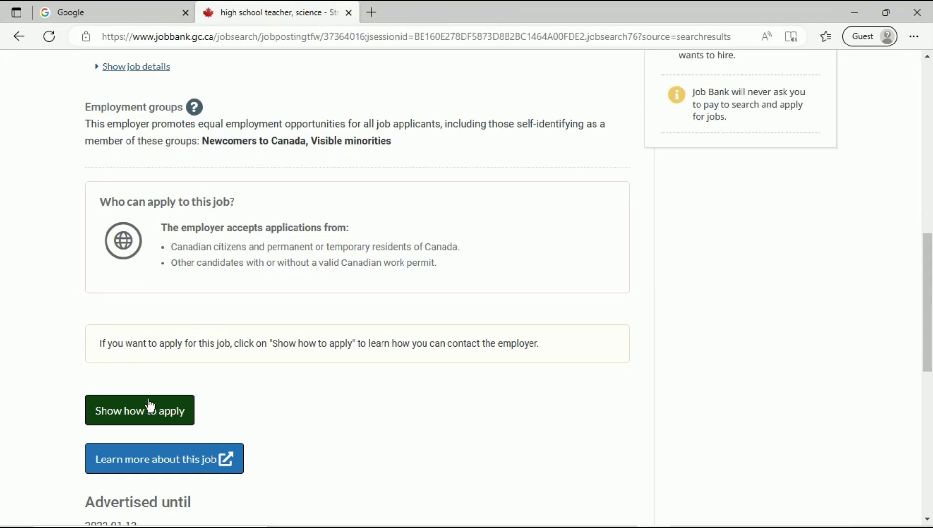
{"action": "scroll", "coordinate": [215, 292], "scroll_direction": "down", "scroll_amount": 3}
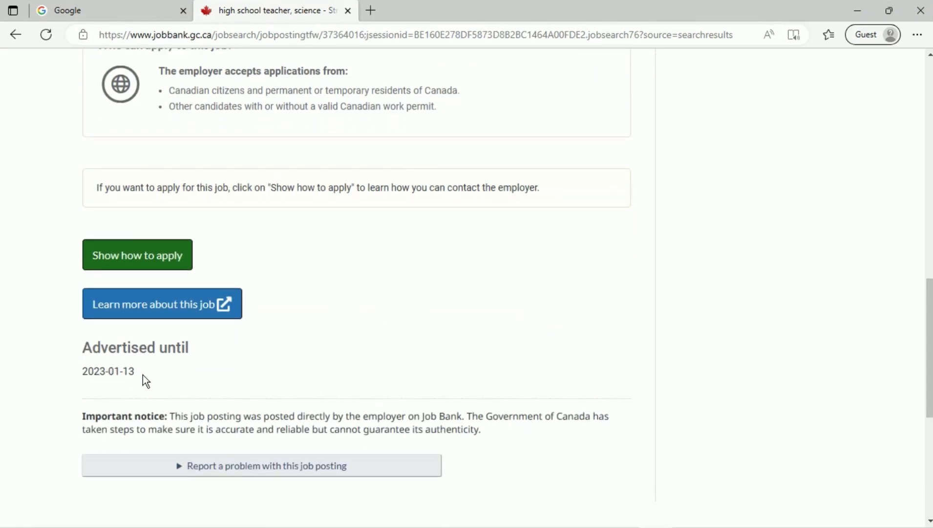
Reveal the science teacher posting's application instructions and screening questions
{"action": "left_click", "coordinate": [145, 259]}
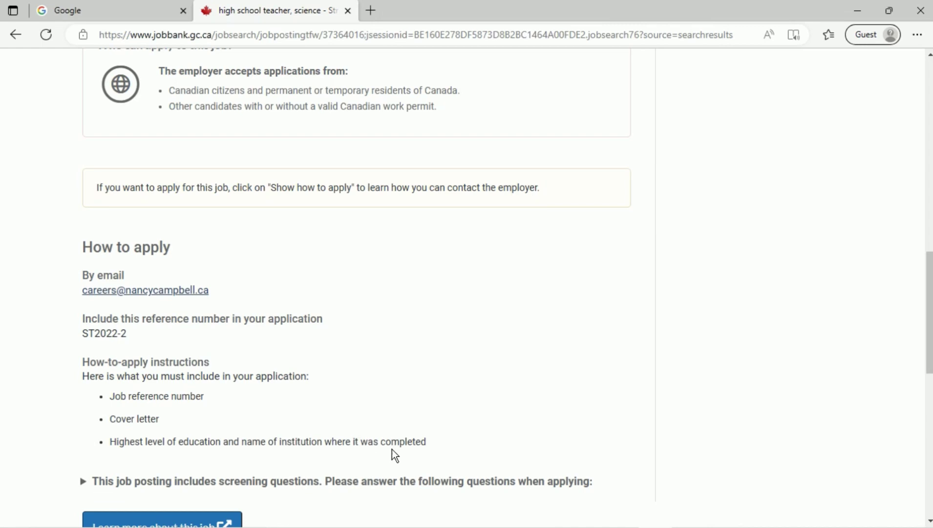
{"action": "scroll", "coordinate": [928, 337], "scroll_direction": "down", "scroll_amount": 3}
{"action": "scroll", "coordinate": [551, 321], "scroll_direction": "down", "scroll_amount": 1}
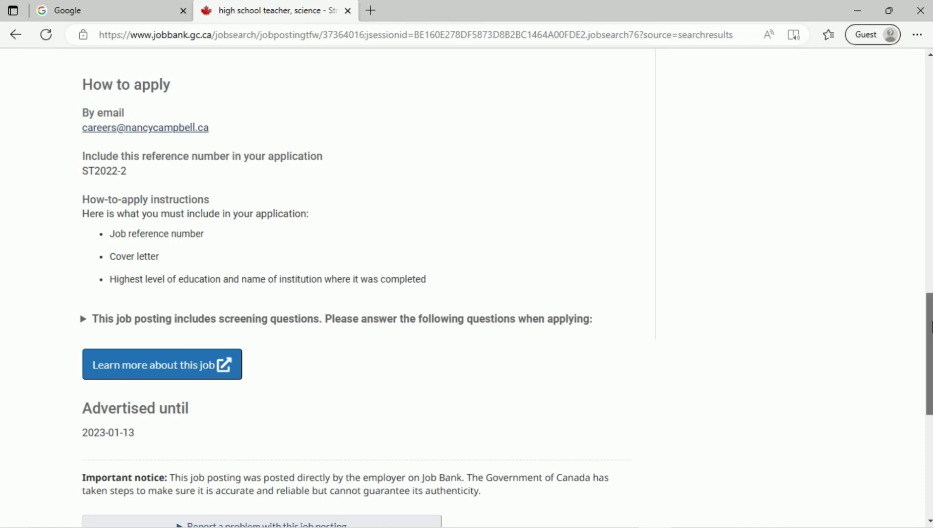
{"action": "scroll", "coordinate": [928, 334], "scroll_direction": "down", "scroll_amount": 2}
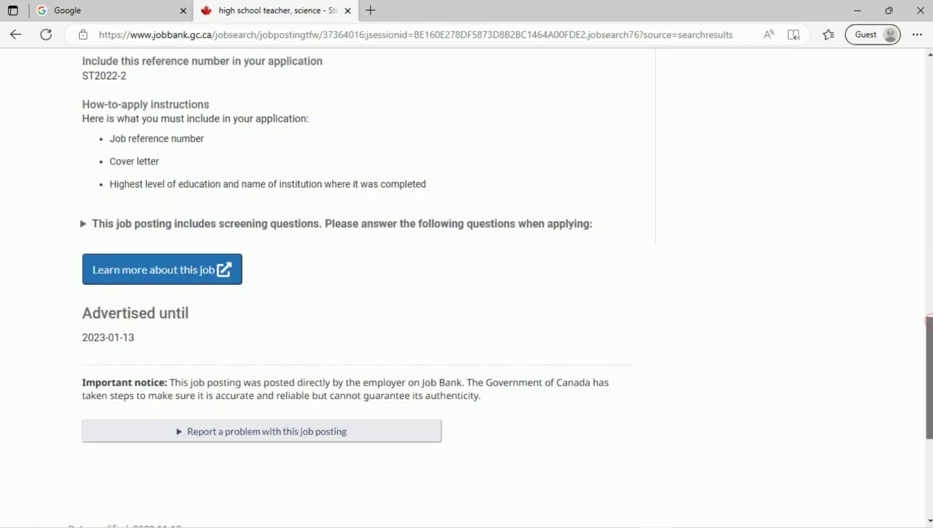
{"action": "left_click", "coordinate": [250, 219]}
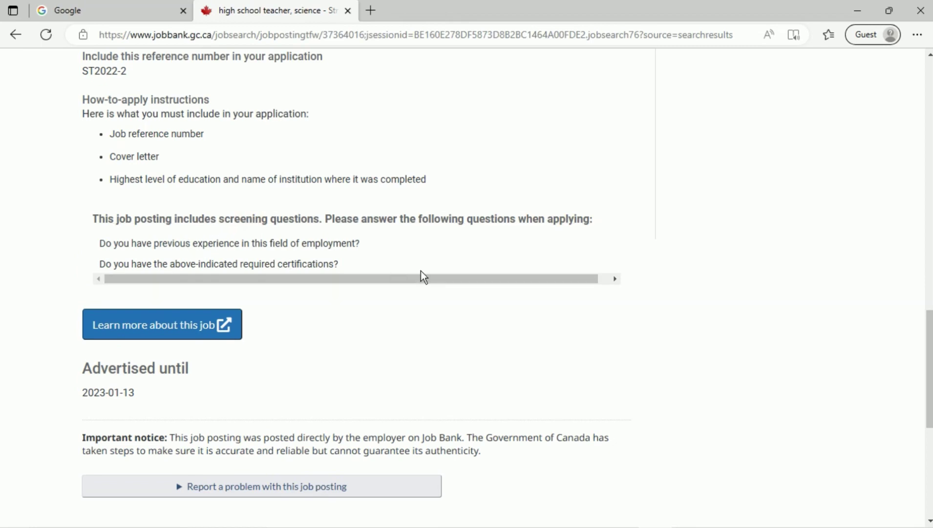
{"action": "left_click_drag", "start_coordinate": [929, 367], "coordinate": [907, 247]}
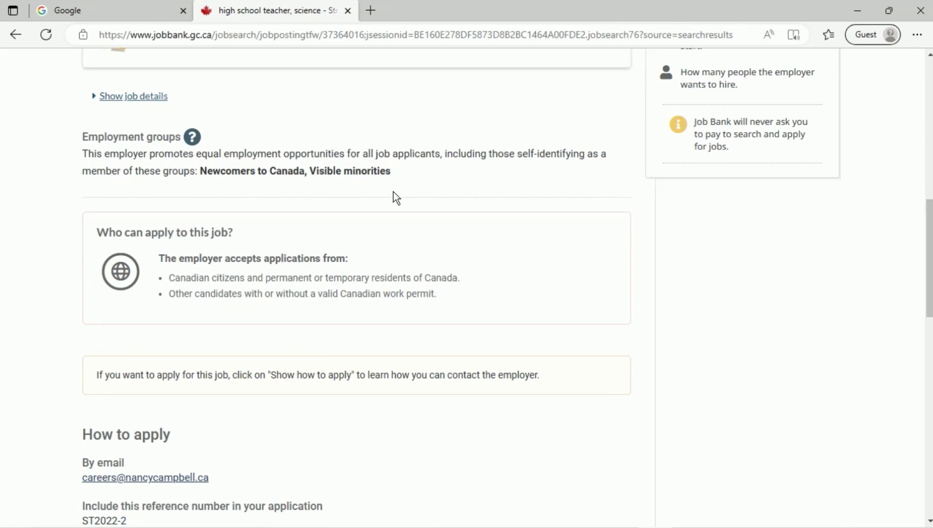
Expand the full job details: Bachelor's degree, 3 to 5 years' experience, tasks and benefits
{"action": "left_click", "coordinate": [96, 96]}
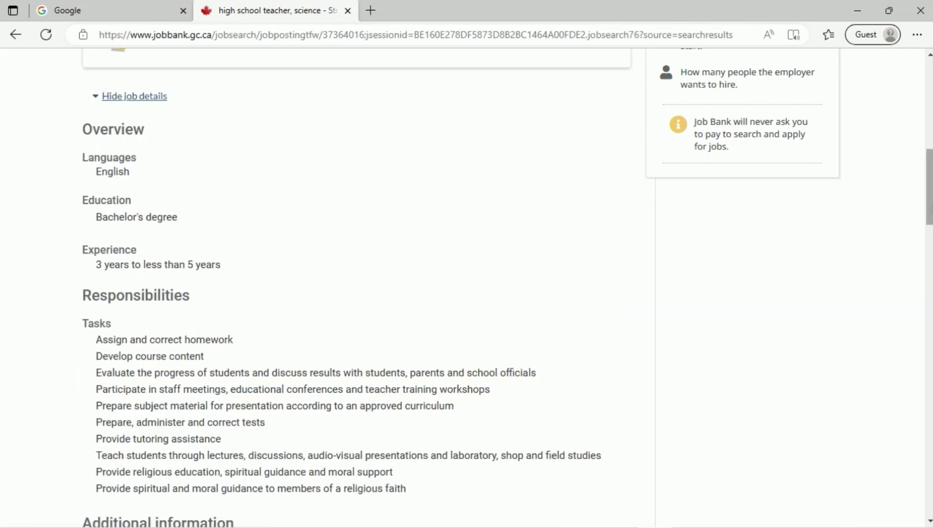
{"action": "scroll", "coordinate": [466, 288], "scroll_direction": "down", "scroll_amount": 4}
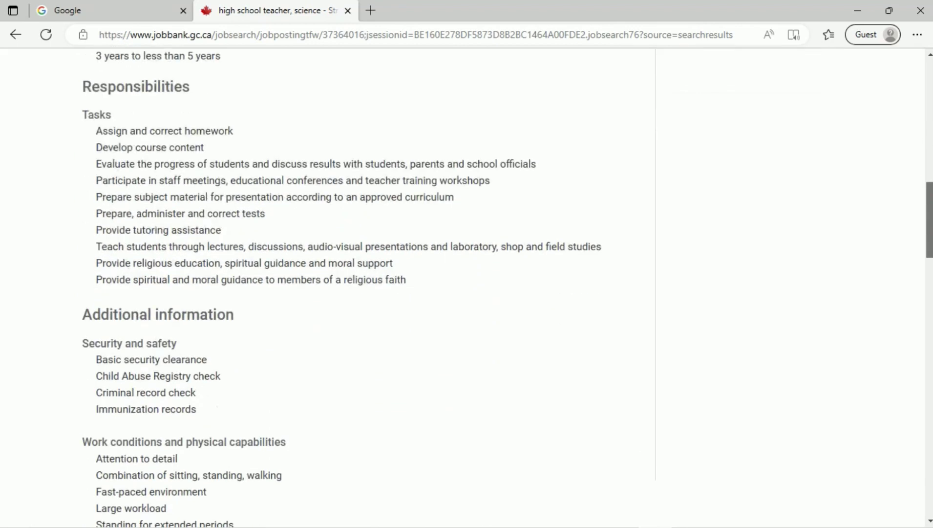
{"action": "scroll", "coordinate": [466, 289], "scroll_direction": "down", "scroll_amount": 3}
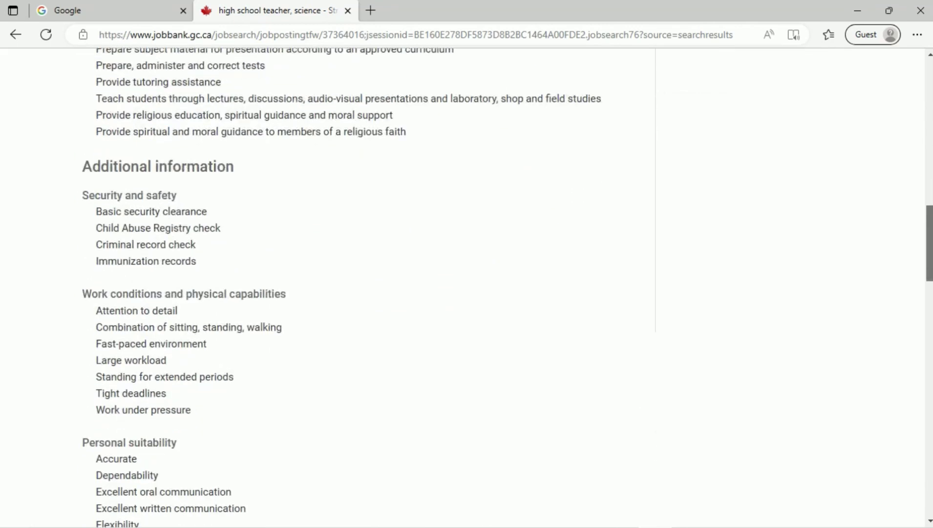
{"action": "scroll", "coordinate": [467, 288], "scroll_direction": "down", "scroll_amount": 7}
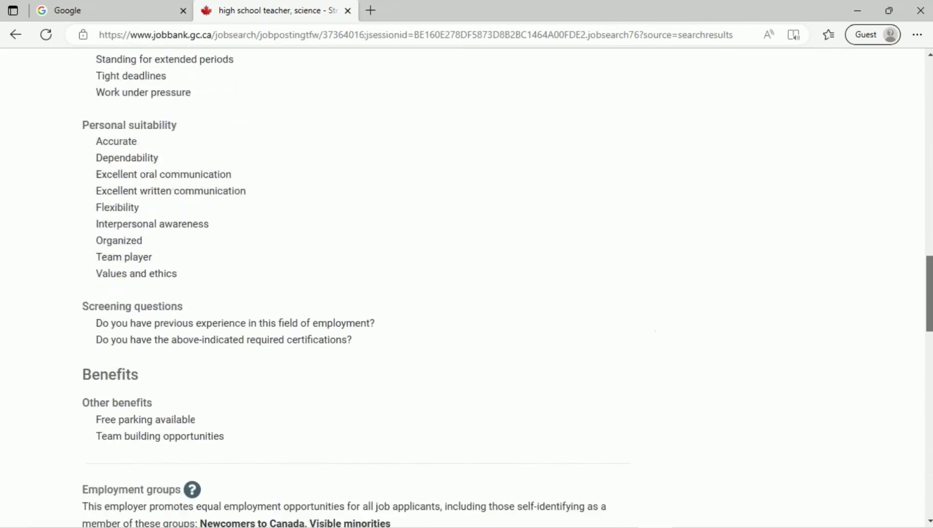
{"action": "scroll", "coordinate": [466, 288], "scroll_direction": "down", "scroll_amount": 1}
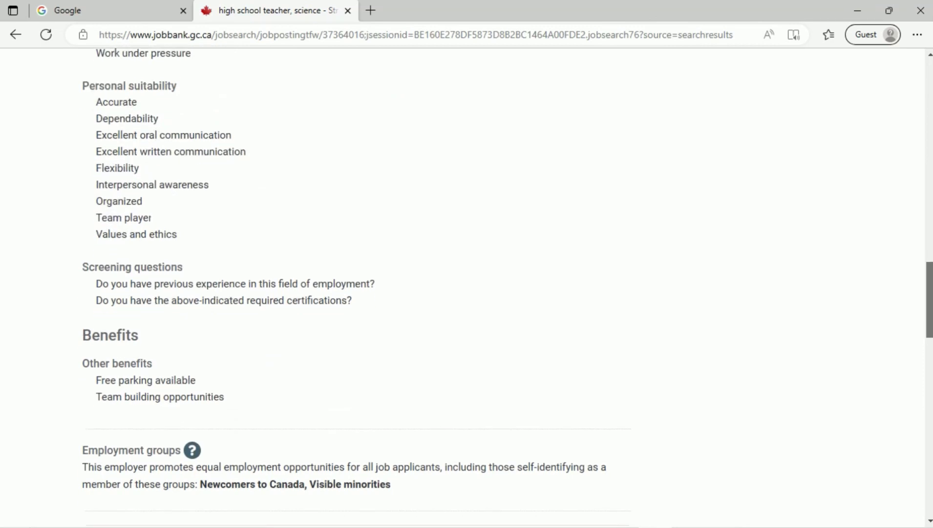
{"action": "scroll", "coordinate": [928, 255], "scroll_direction": "up", "scroll_amount": 8}
{"action": "left_click_drag", "start_coordinate": [928, 254], "coordinate": [915, 111]}
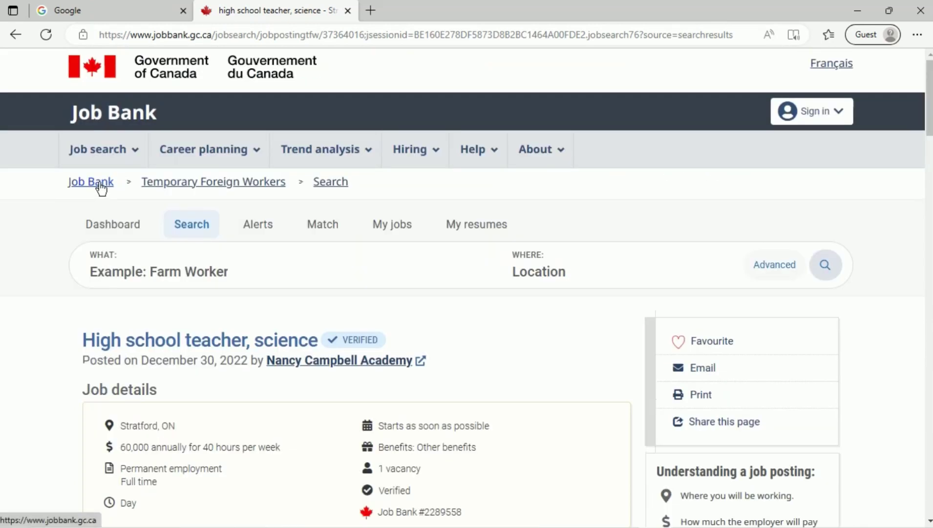
Return via the Temporary Foreign Workers breadcrumb and open the search of all 4,498 job postings
{"action": "left_click", "coordinate": [248, 182]}
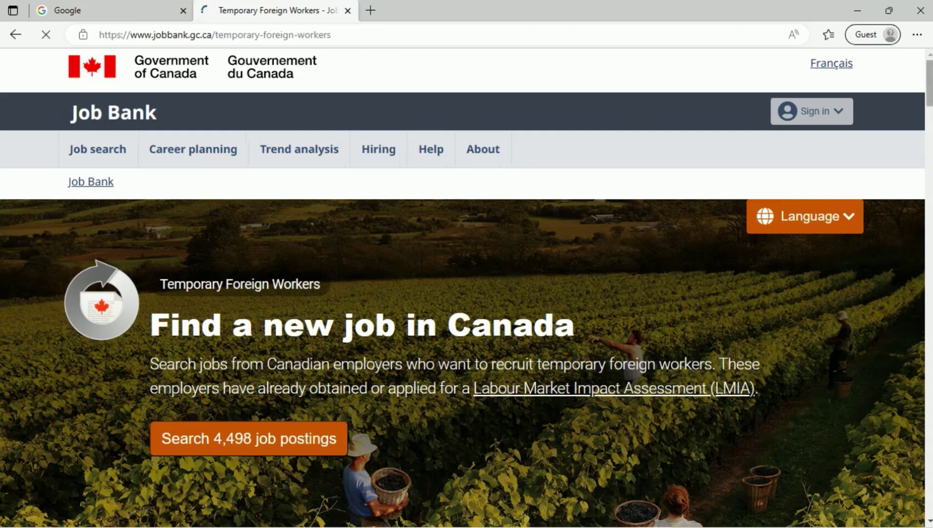
{"action": "scroll", "coordinate": [466, 287], "scroll_direction": "down", "scroll_amount": 5}
{"action": "scroll", "coordinate": [467, 287], "scroll_direction": "down", "scroll_amount": 6}
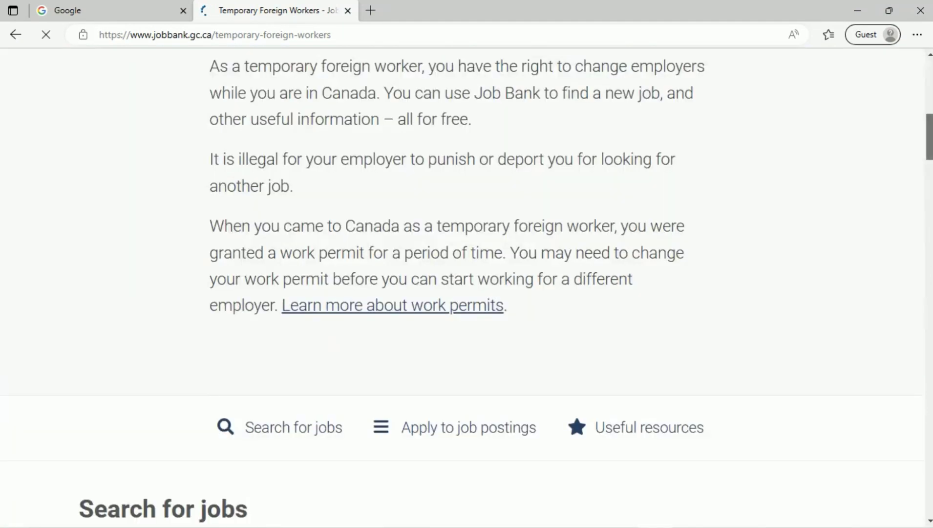
{"action": "scroll", "coordinate": [467, 287], "scroll_direction": "down", "scroll_amount": 8}
{"action": "scroll", "coordinate": [467, 287], "scroll_direction": "down", "scroll_amount": 9}
{"action": "scroll", "coordinate": [467, 287], "scroll_direction": "down", "scroll_amount": 6}
{"action": "scroll", "coordinate": [467, 287], "scroll_direction": "up", "scroll_amount": 3}
{"action": "scroll", "coordinate": [467, 287], "scroll_direction": "up", "scroll_amount": 4}
{"action": "left_click_drag", "start_coordinate": [930, 218], "coordinate": [930, 170]}
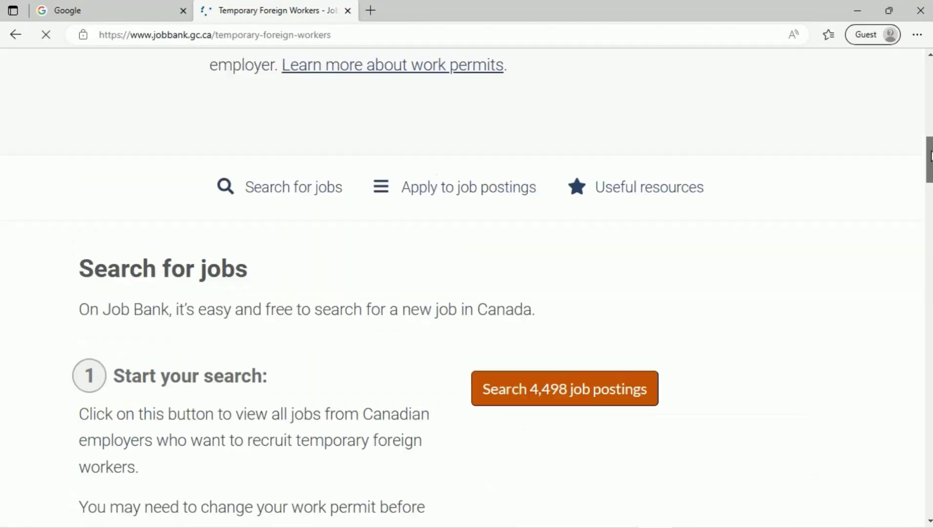
{"action": "left_click", "coordinate": [526, 395]}
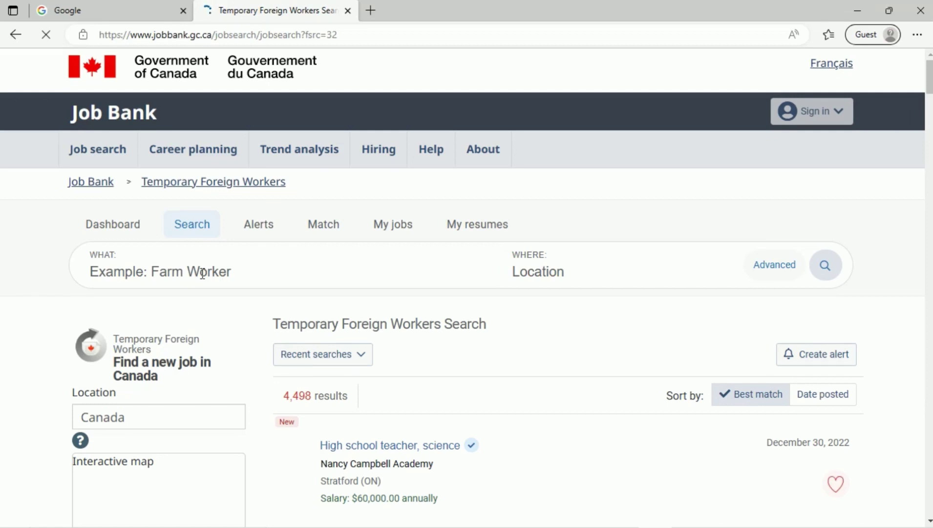
{"action": "scroll", "coordinate": [187, 267], "scroll_direction": "down", "scroll_amount": 5}
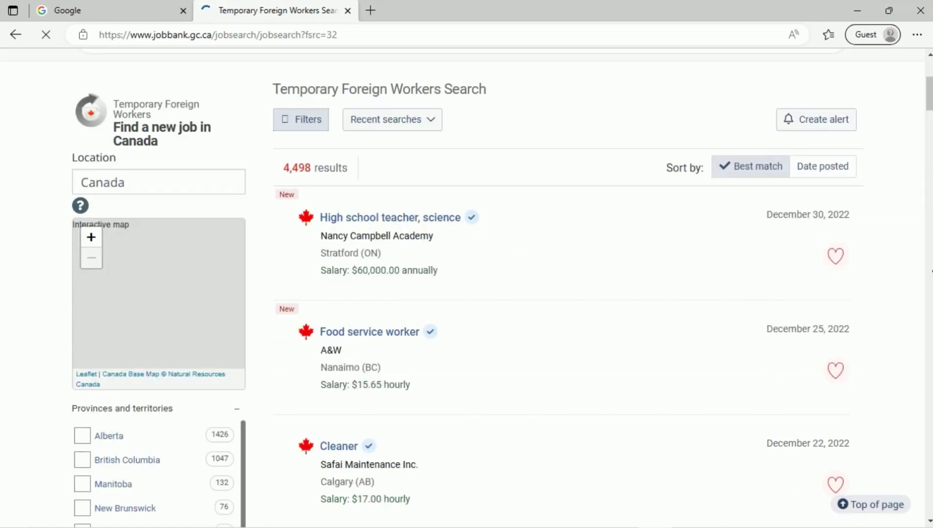
{"action": "scroll", "coordinate": [466, 288], "scroll_direction": "up", "scroll_amount": 3}
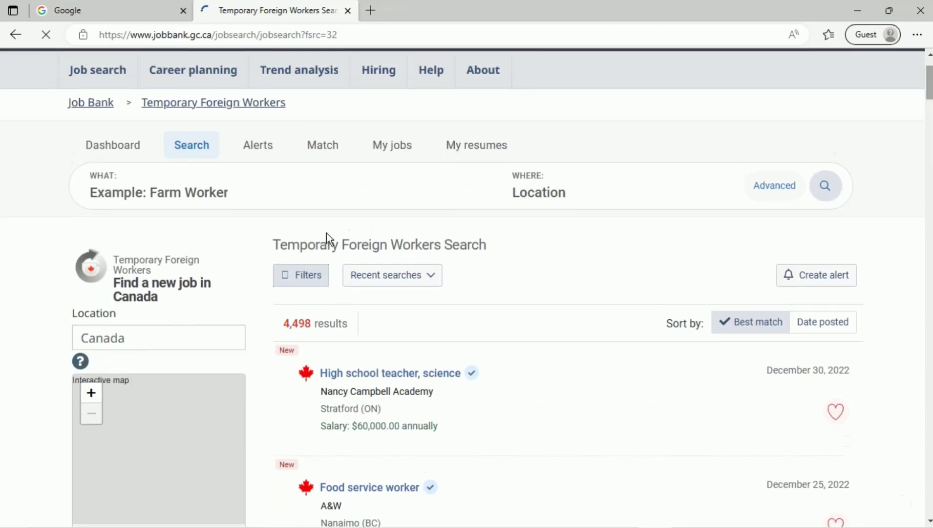
{"action": "left_click", "coordinate": [168, 183]}
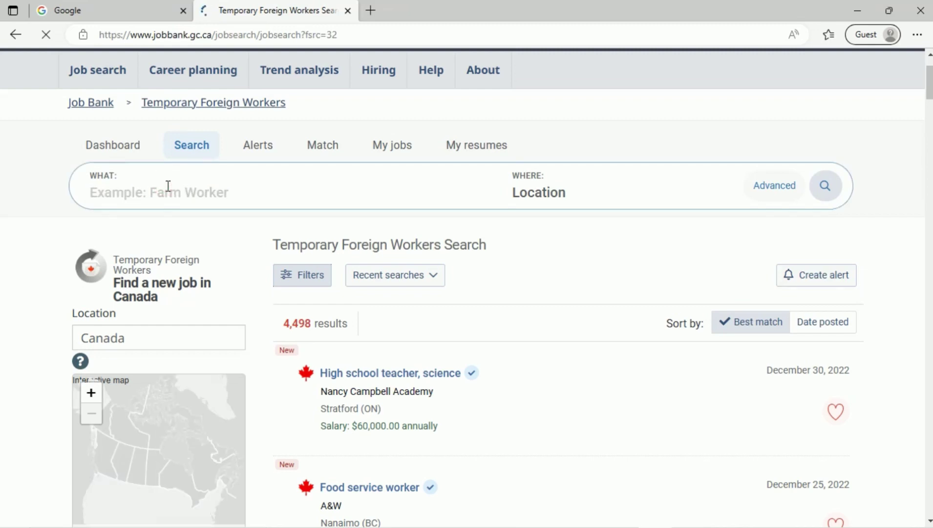
{"action": "type", "text": "Caregiver"}
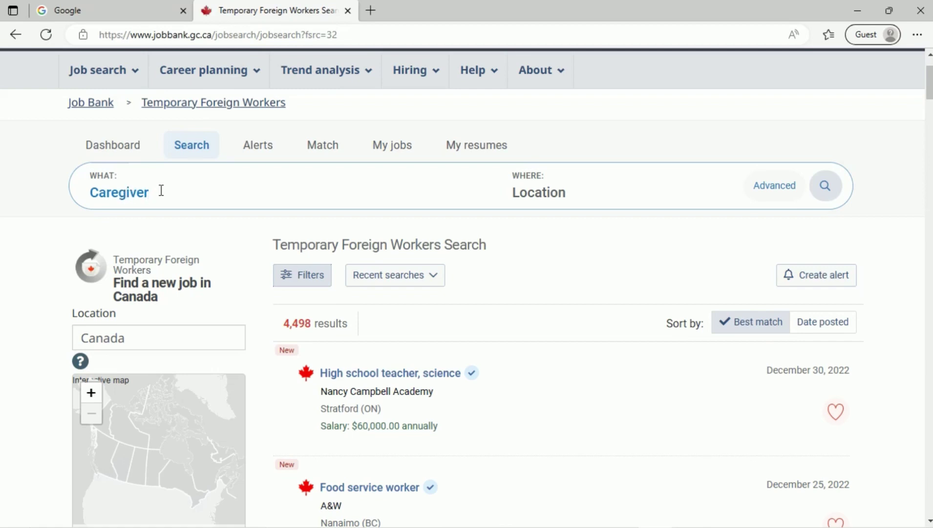
{"action": "left_click", "coordinate": [826, 186]}
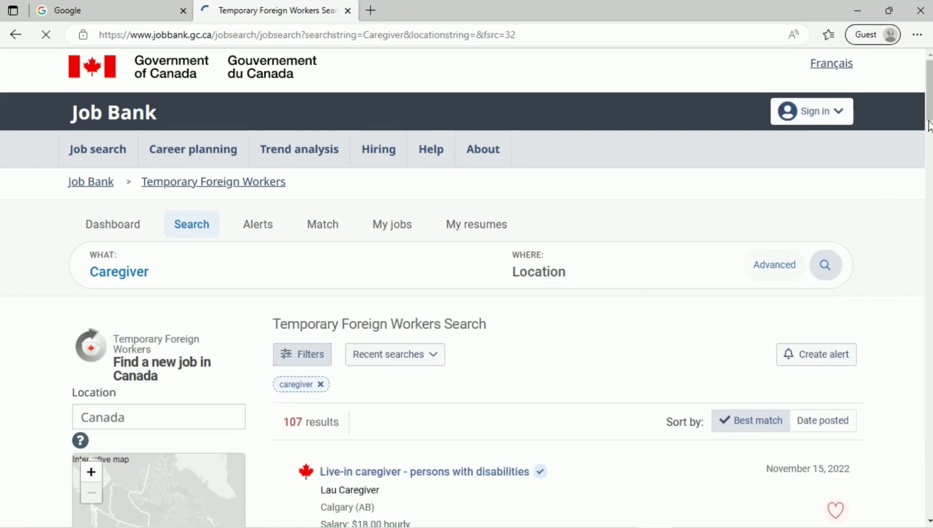
{"action": "scroll", "coordinate": [929, 114], "scroll_direction": "down", "scroll_amount": 5}
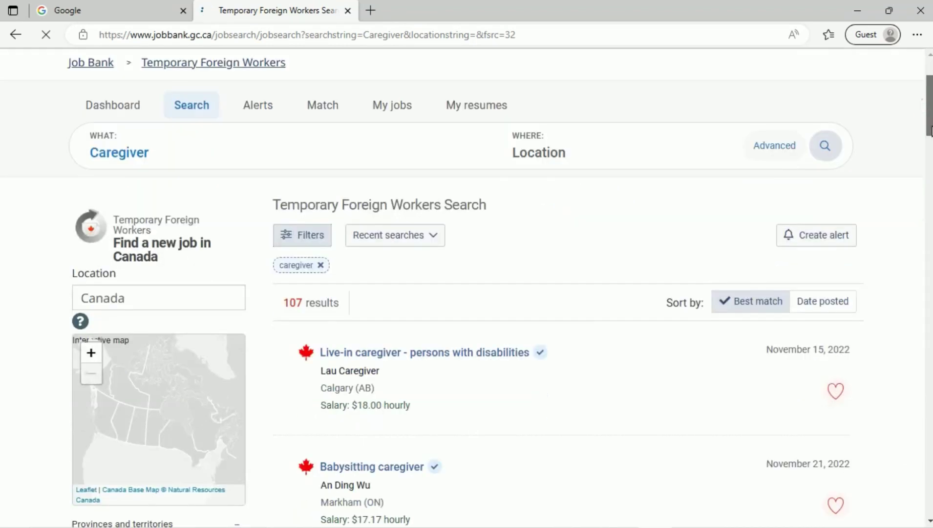
{"action": "scroll", "coordinate": [930, 122], "scroll_direction": "down", "scroll_amount": 5}
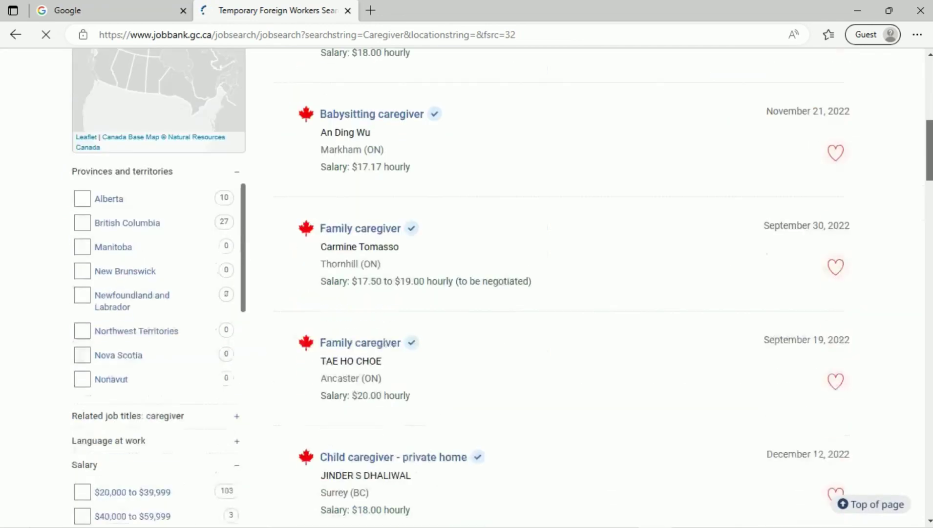
{"action": "scroll", "coordinate": [929, 146], "scroll_direction": "down", "scroll_amount": 15}
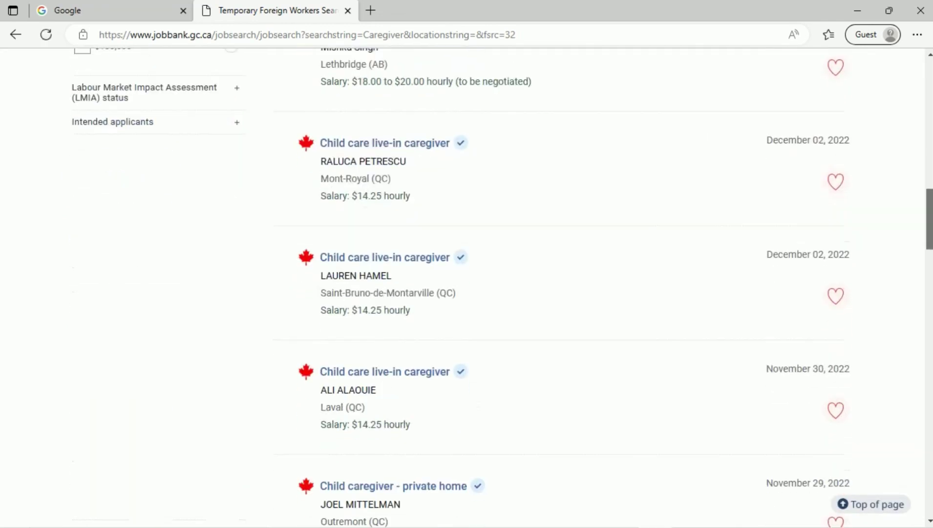
{"action": "scroll", "coordinate": [503, 288], "scroll_direction": "down", "scroll_amount": 12}
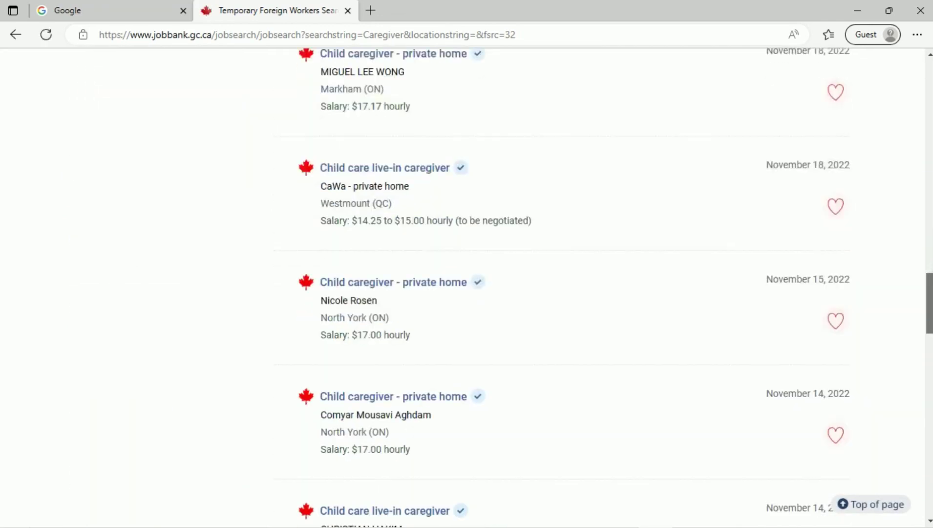
{"action": "scroll", "coordinate": [502, 288], "scroll_direction": "down", "scroll_amount": 12}
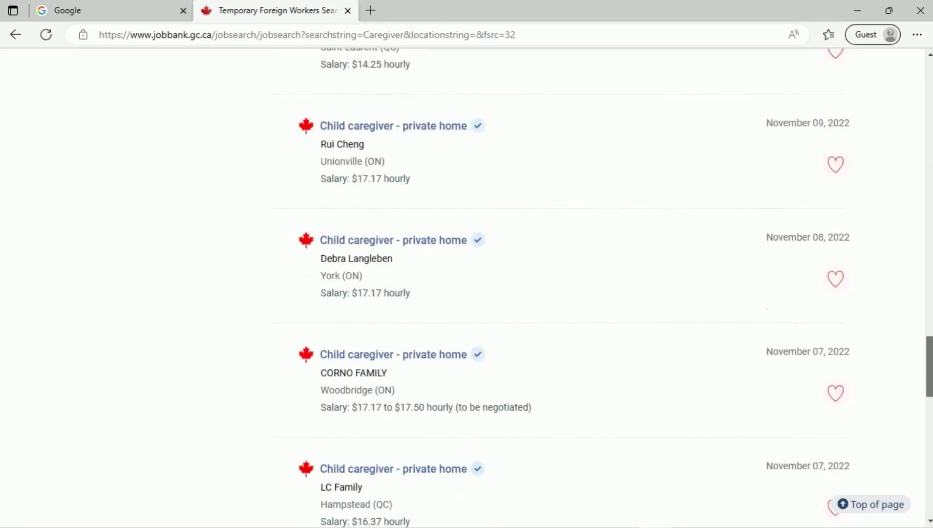
{"action": "scroll", "coordinate": [502, 287], "scroll_direction": "down", "scroll_amount": 12}
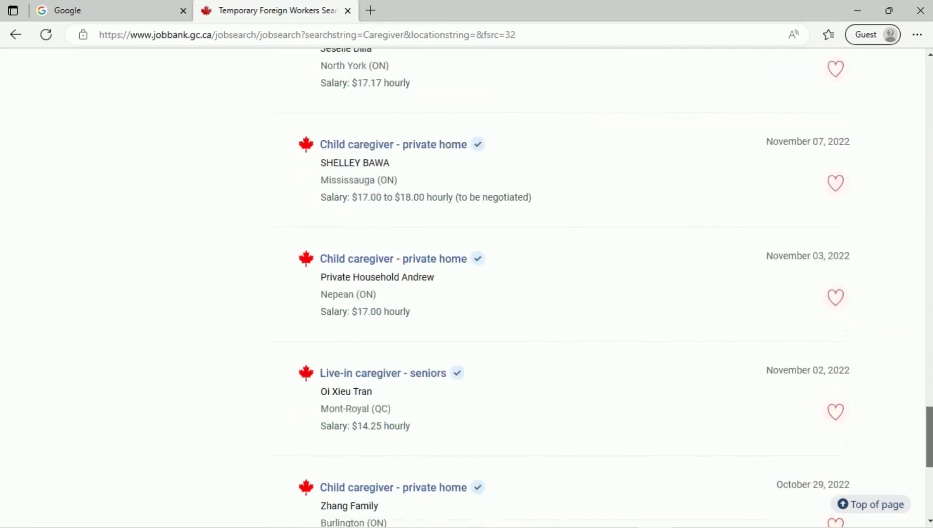
Replace the Caregiver search with 'Customer service' and browse its 47 results, led by Clerk, customer service
{"action": "left_click", "coordinate": [872, 503]}
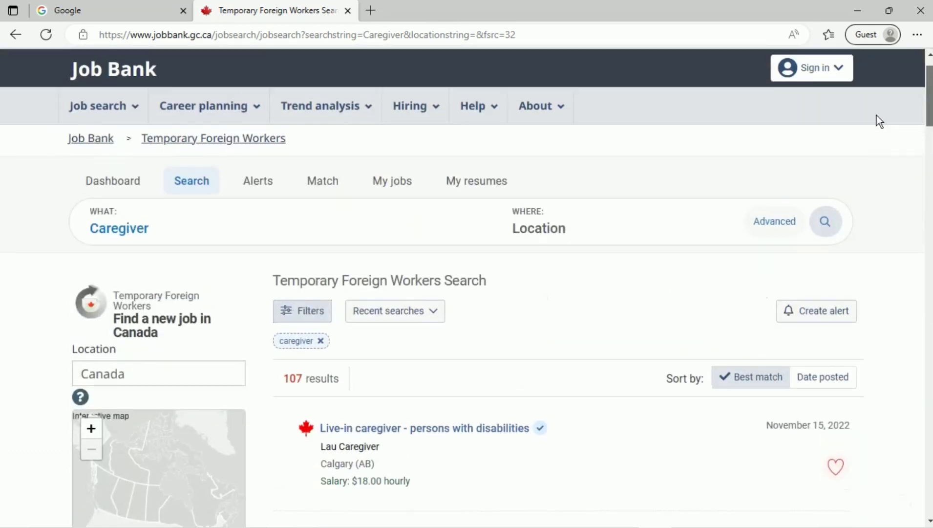
{"action": "double_click", "coordinate": [114, 244]}
{"action": "type", "text": "Customer se"}
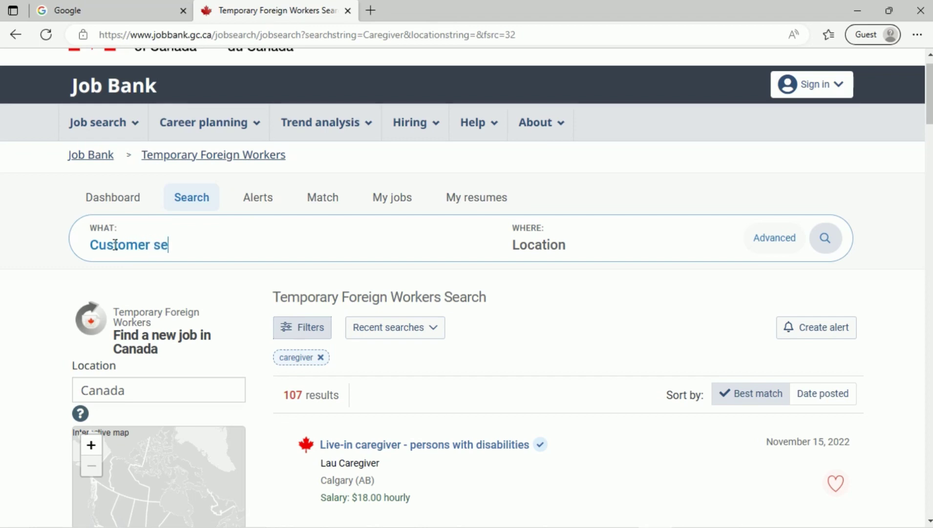
{"action": "type", "text": "rvice"}
{"action": "key", "text": "Return"}
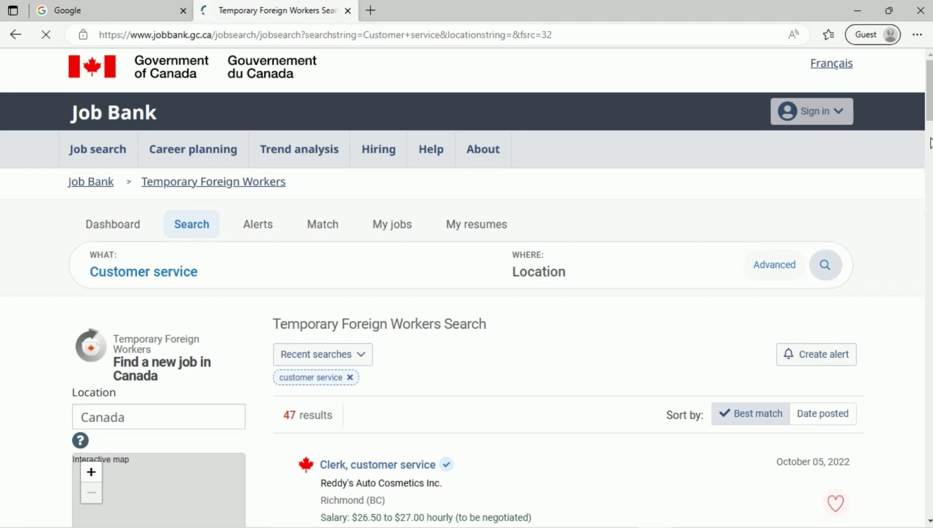
{"action": "scroll", "coordinate": [929, 115], "scroll_direction": "down", "scroll_amount": 4}
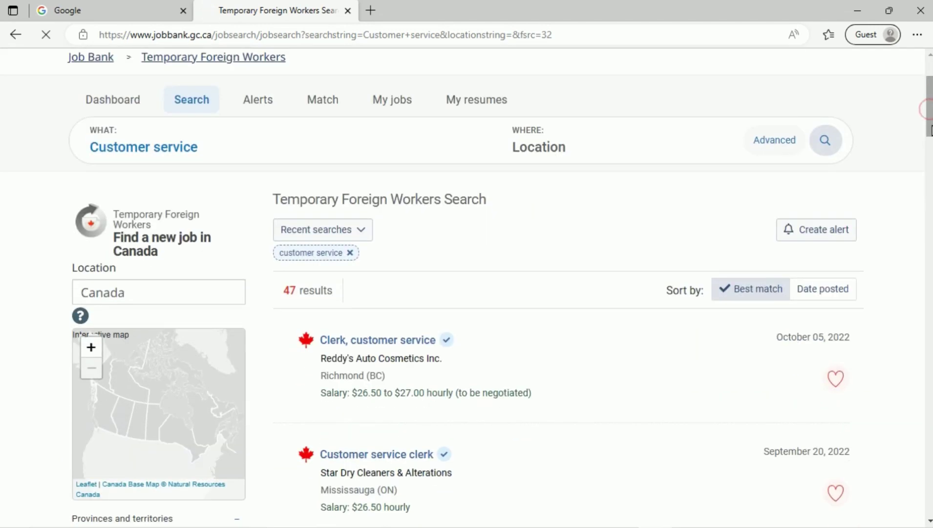
{"action": "scroll", "coordinate": [467, 287], "scroll_direction": "down", "scroll_amount": 7}
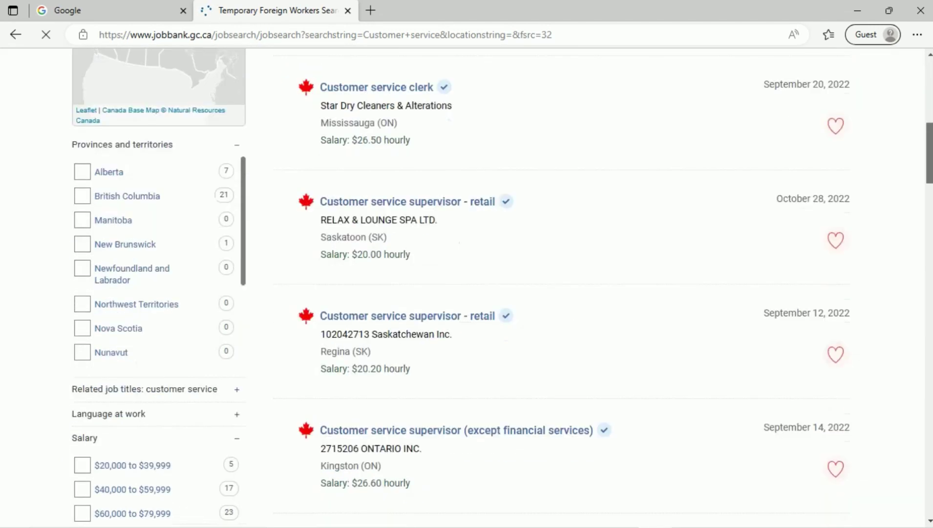
{"action": "scroll", "coordinate": [502, 288], "scroll_direction": "down", "scroll_amount": 7}
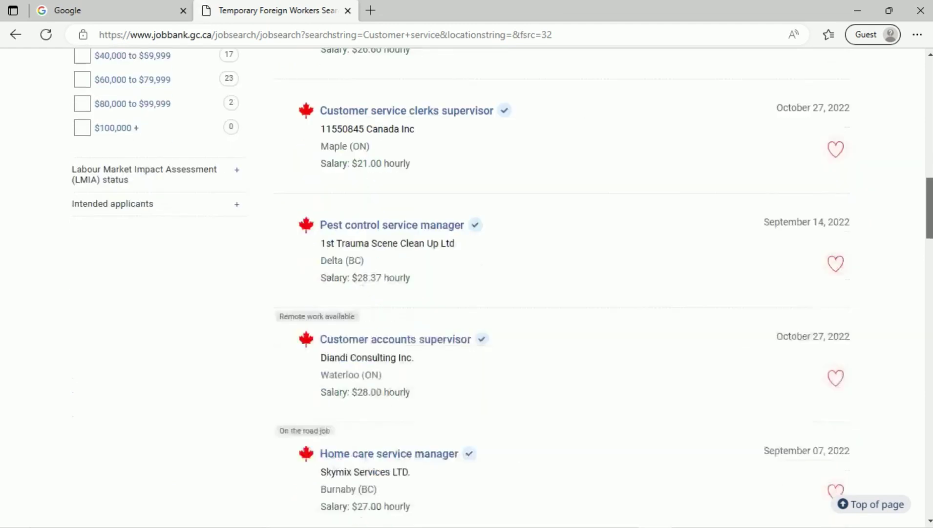
{"action": "scroll", "coordinate": [502, 288], "scroll_direction": "down", "scroll_amount": 7}
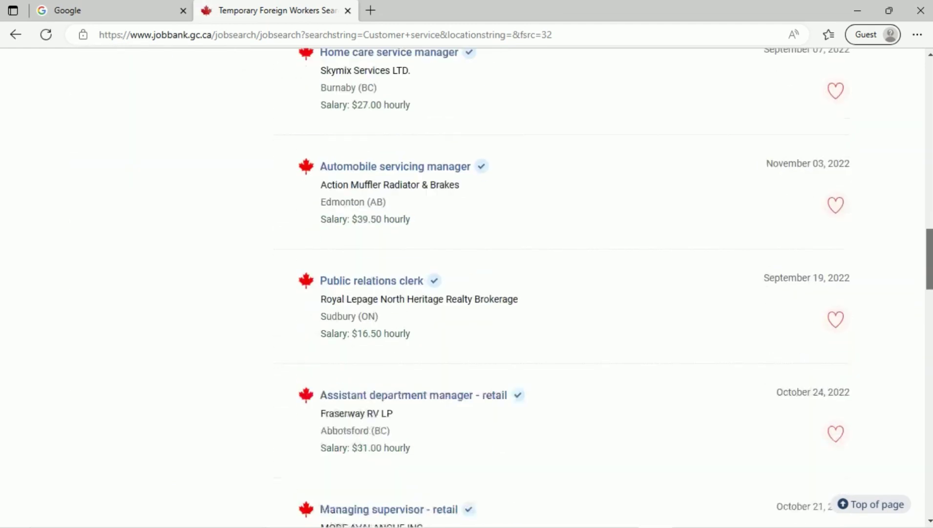
{"action": "scroll", "coordinate": [502, 287], "scroll_direction": "down", "scroll_amount": 13}
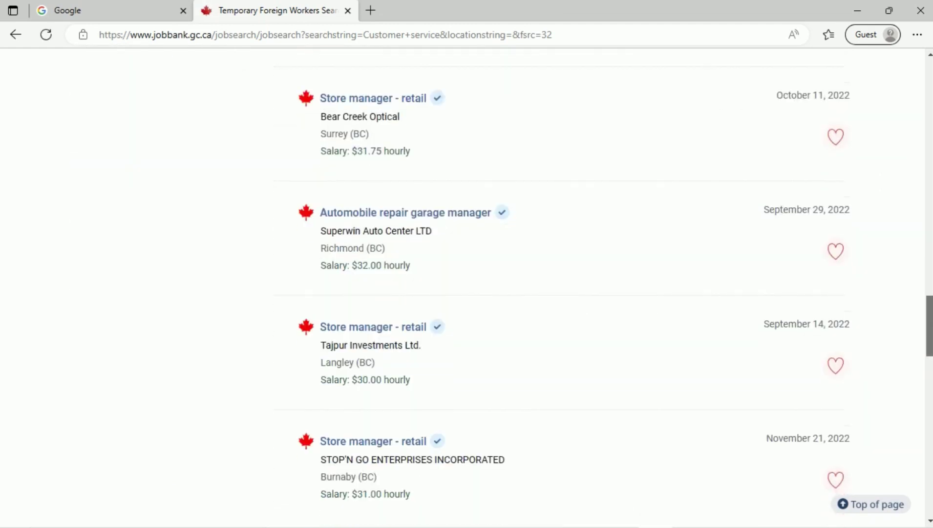
{"action": "scroll", "coordinate": [502, 287], "scroll_direction": "down", "scroll_amount": 13}
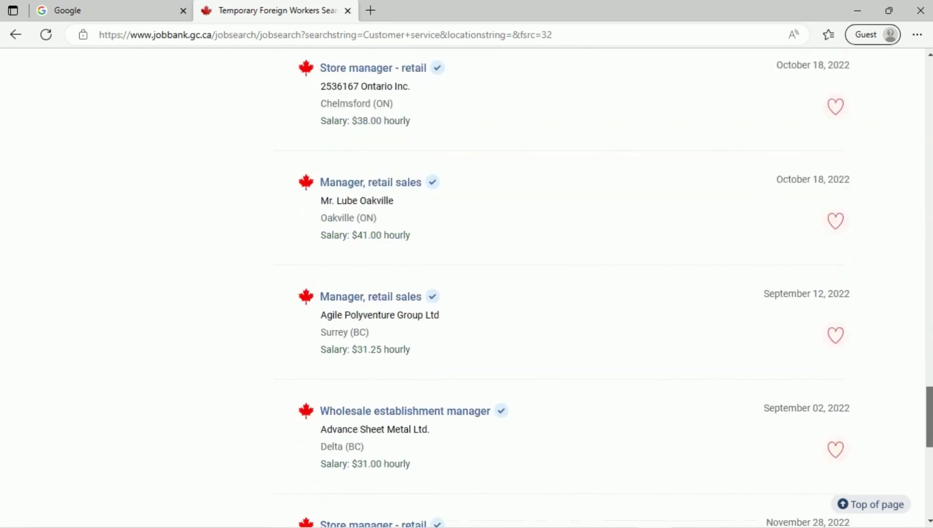
Search for 'accountant' and review the 4 results, led by Accountant in Toronto at $72,000.00
{"action": "left_click", "coordinate": [872, 504]}
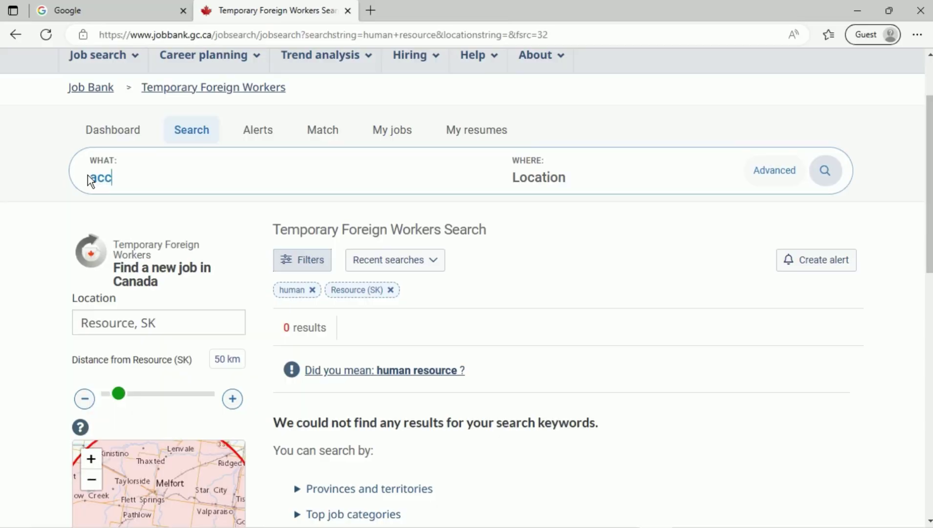
{"action": "type", "text": "ountant"}
{"action": "key", "text": "Return"}
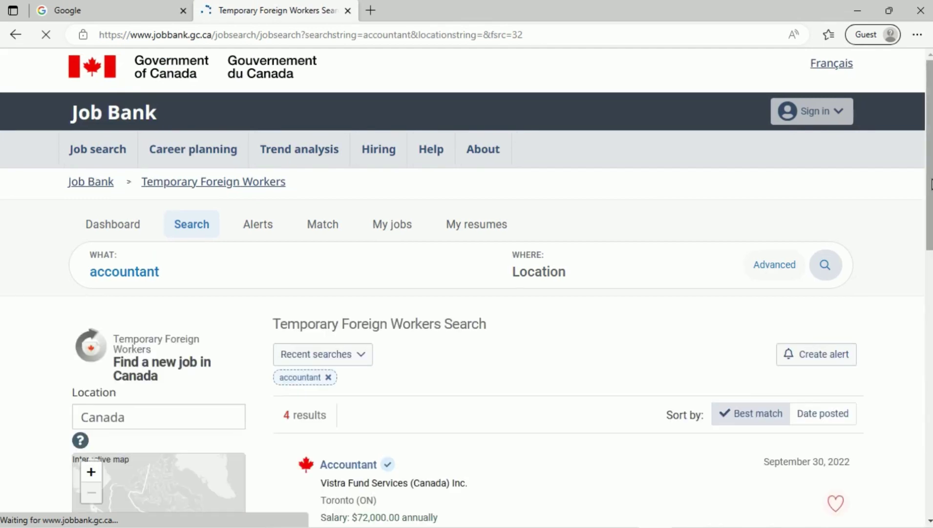
{"action": "scroll", "coordinate": [930, 185], "scroll_direction": "down", "scroll_amount": 4}
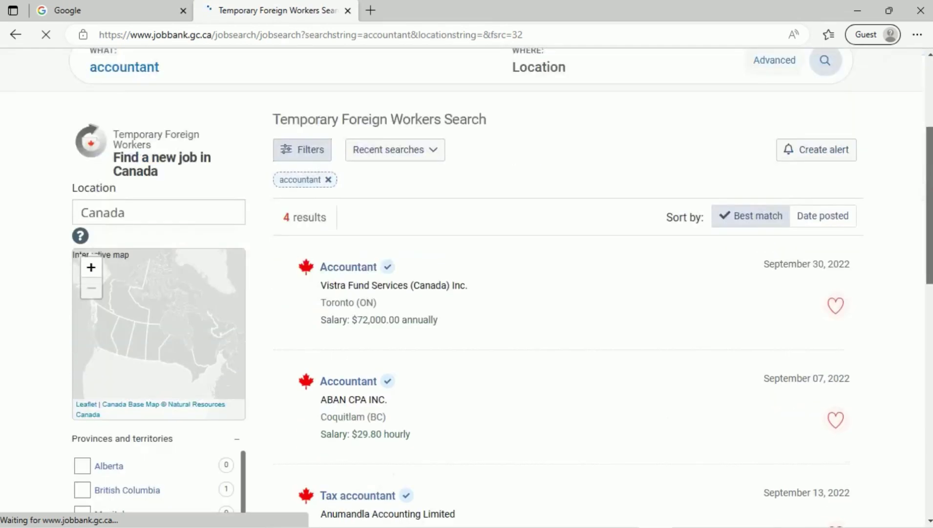
{"action": "scroll", "coordinate": [488, 288], "scroll_direction": "down", "scroll_amount": 5}
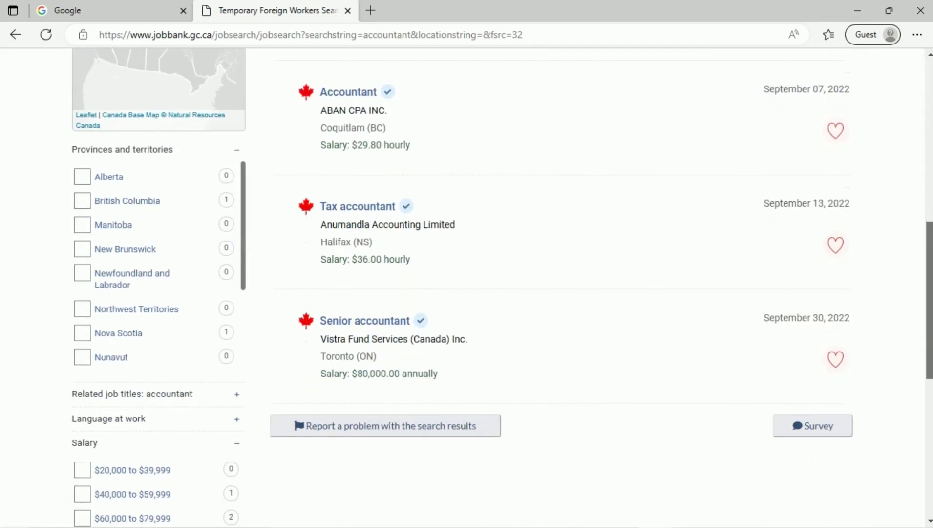
{"action": "scroll", "coordinate": [930, 316], "scroll_direction": "up", "scroll_amount": 2}
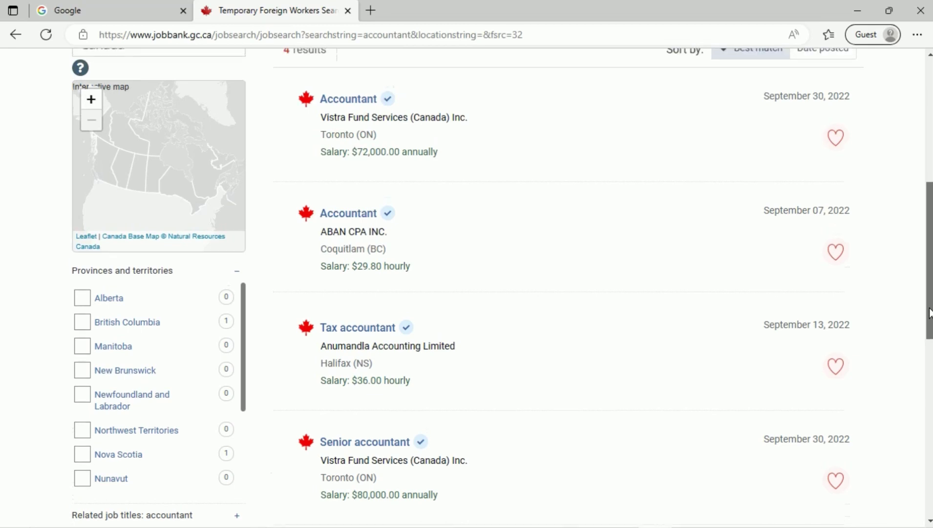
{"action": "left_click_drag", "start_coordinate": [930, 313], "coordinate": [913, 231]}
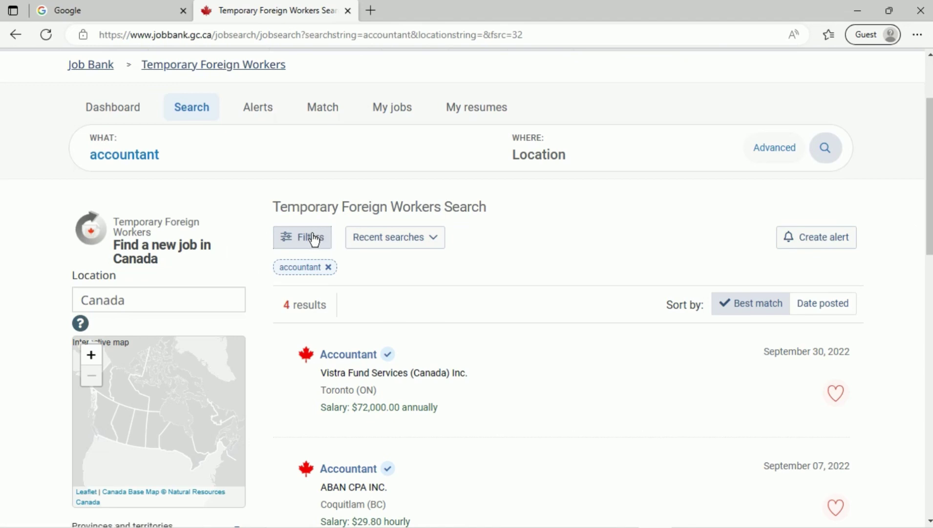
Clear the accountant term from the What search field
{"action": "double_click", "coordinate": [120, 155]}
{"action": "type", "text": "c"}
{"action": "key", "text": "BackSpace"}
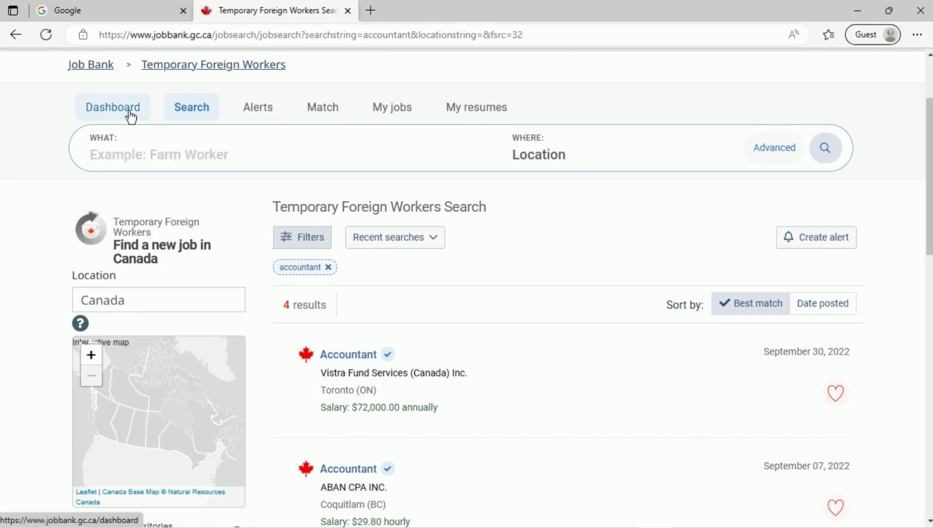
Reach the job seeker sign-in page from the Dashboard, then bring the Job Bank links sticky note forward
{"action": "left_click", "coordinate": [113, 107]}
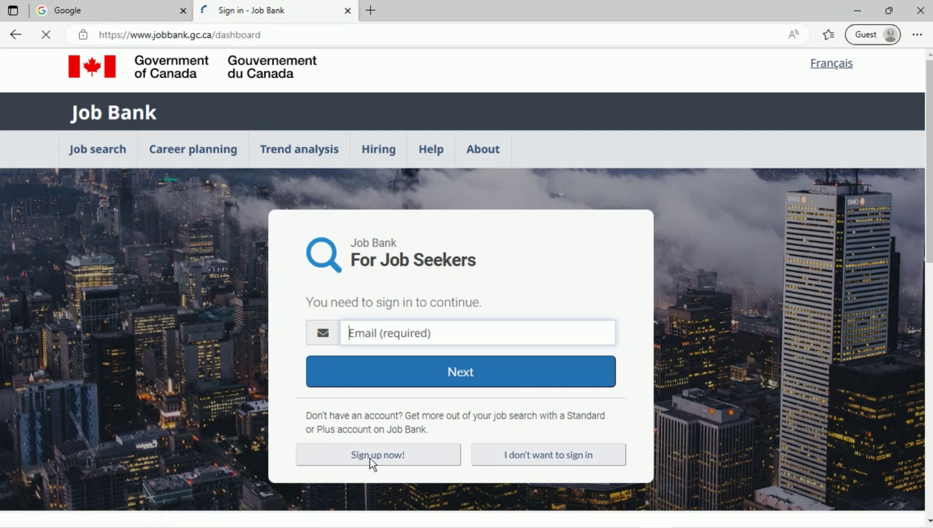
{"action": "left_click", "coordinate": [423, 452]}
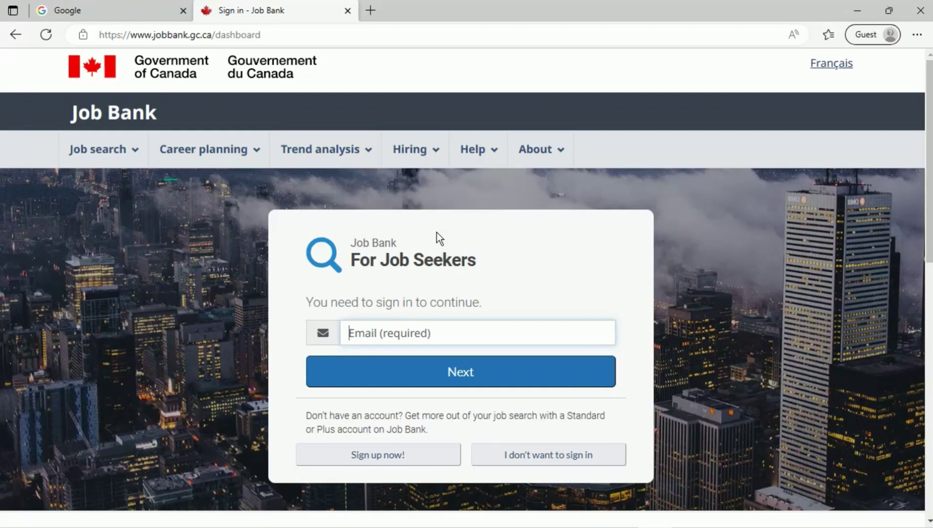
{"action": "key", "text": "alt+Tab"}
{"action": "key", "text": "alt+shift+Tab"}
{"action": "key", "text": "alt+Tab"}
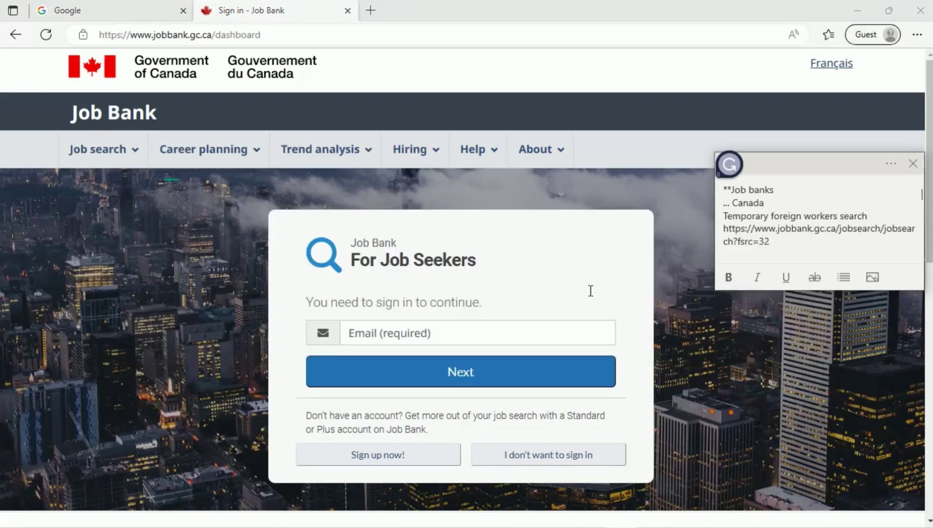
Take the home page link from the sticky note and scroll Job Bank's home page to 'Resources tailored to your needs'
{"action": "left_click", "coordinate": [766, 238]}
{"action": "key", "text": "Return"}
{"action": "key", "text": "Return"}
{"action": "type", "text": "General search"}
{"action": "key", "text": "Return"}
{"action": "type", "text": "https://www.jobbank.gc.ca/home"}
{"action": "key", "text": "Return"}
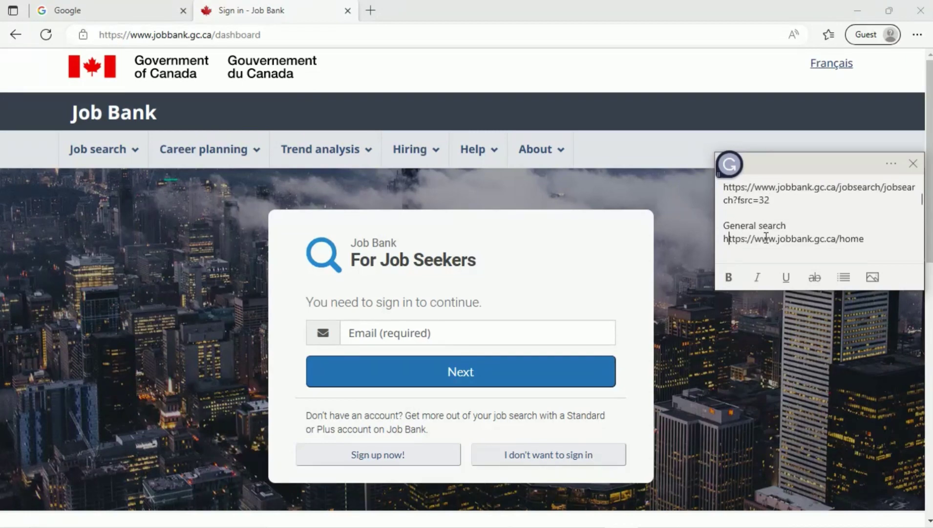
{"action": "triple_click", "coordinate": [766, 238]}
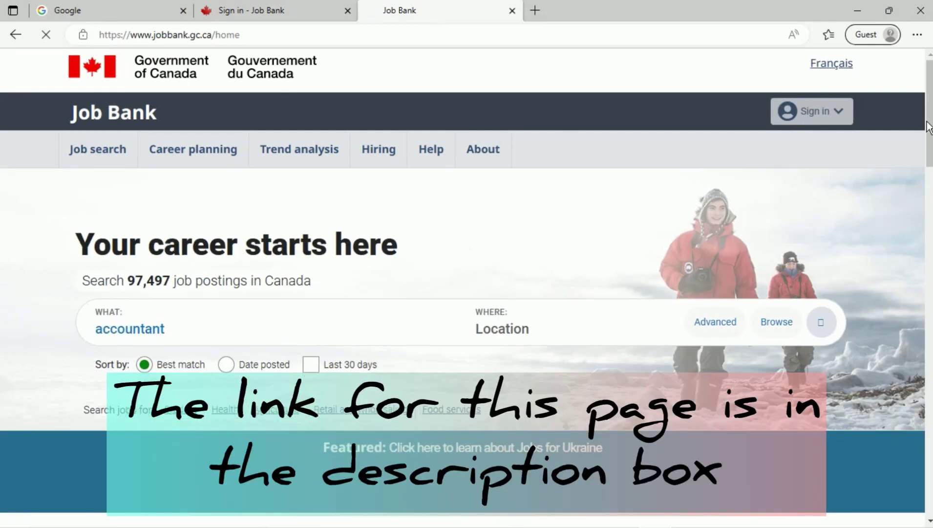
{"action": "scroll", "coordinate": [928, 126], "scroll_direction": "down", "scroll_amount": 5}
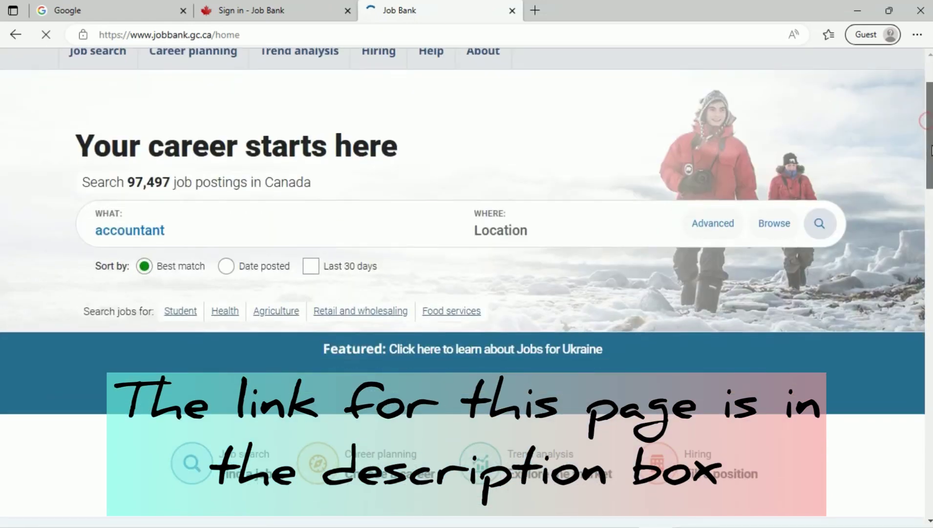
{"action": "scroll", "coordinate": [928, 126], "scroll_direction": "down", "scroll_amount": 5}
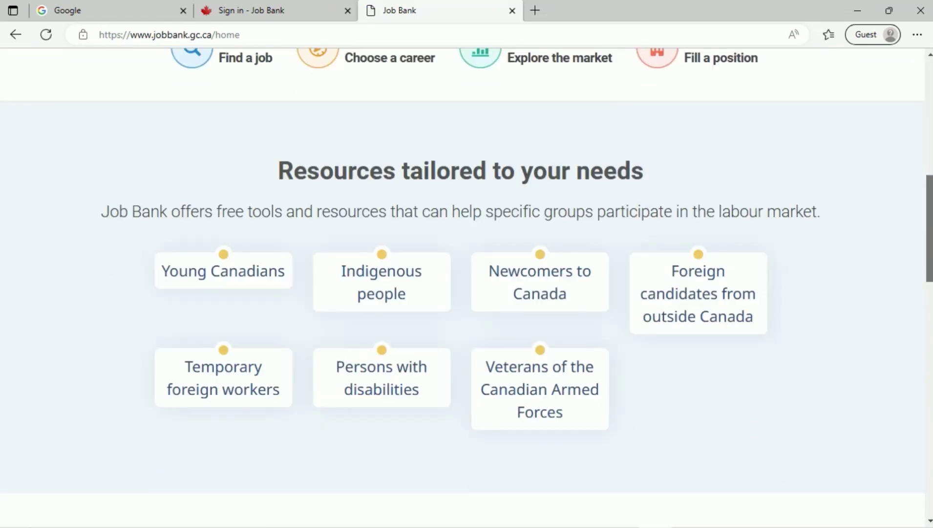
{"action": "scroll", "coordinate": [467, 303], "scroll_direction": "down", "scroll_amount": 2}
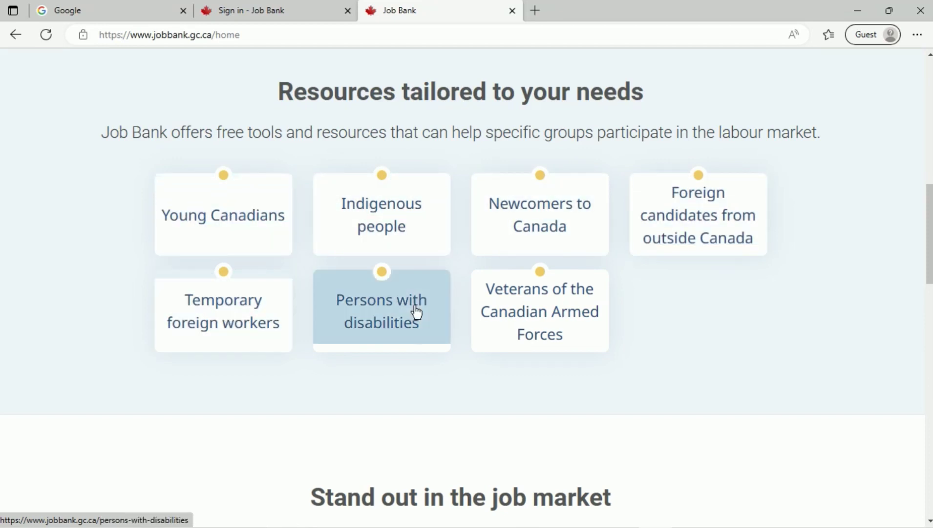
Open the Newcomers to Canada job search page and scroll down through its accountant results
{"action": "left_click", "coordinate": [545, 228]}
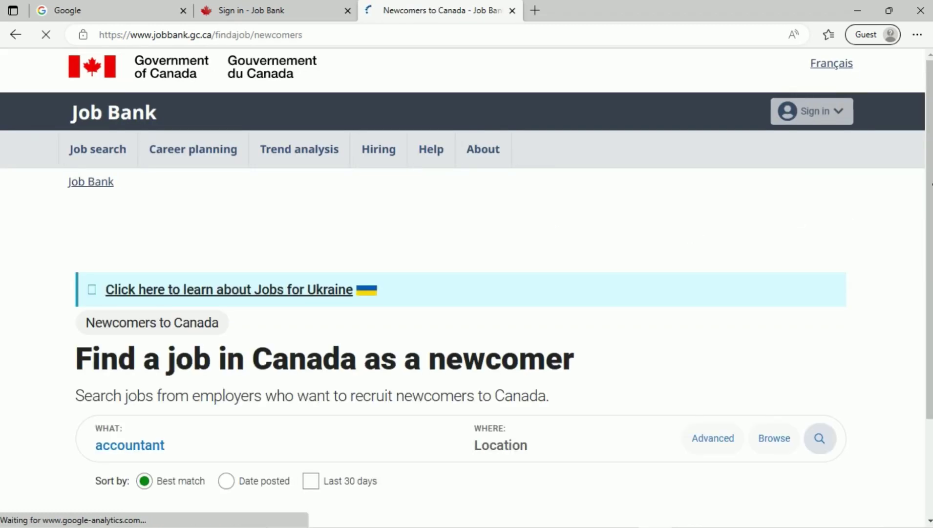
{"action": "scroll", "coordinate": [929, 189], "scroll_direction": "down", "scroll_amount": 10}
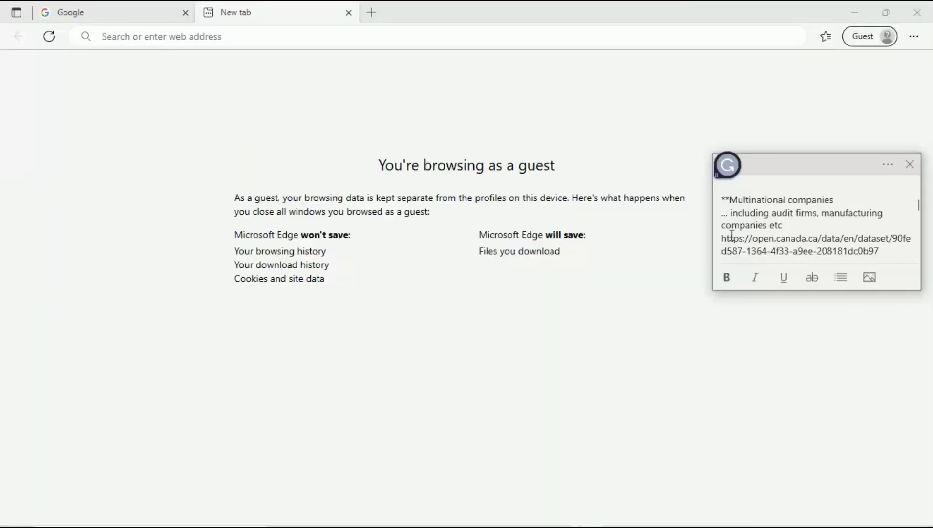
Paste the saved open.canada.ca dataset link from Sticky Notes into Edge's address bar
{"action": "left_click", "coordinate": [722, 238], "text": "shift"}
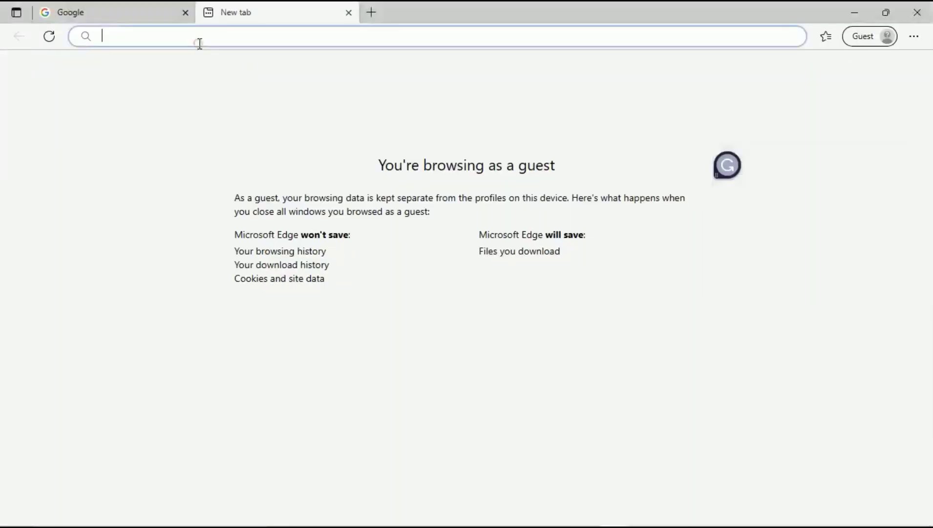
{"action": "type", "text": "https://open.canada.ca/data/en/dataset/90fed587-1364-4f33-a9ee-208181dc0b97"}
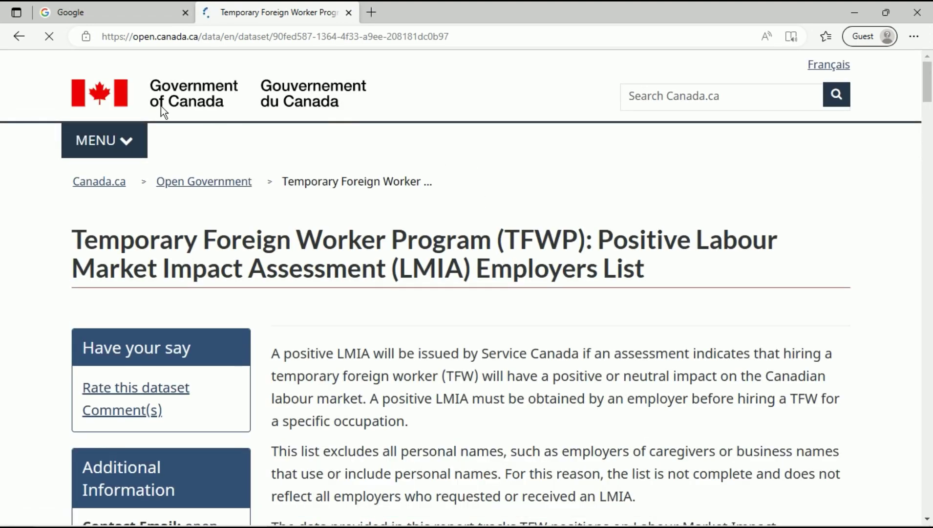
Scroll to Data and Resources and download the 2022Q3 English XLSX positive LMIA employers file
{"action": "left_click_drag", "start_coordinate": [926, 90], "coordinate": [928, 169]}
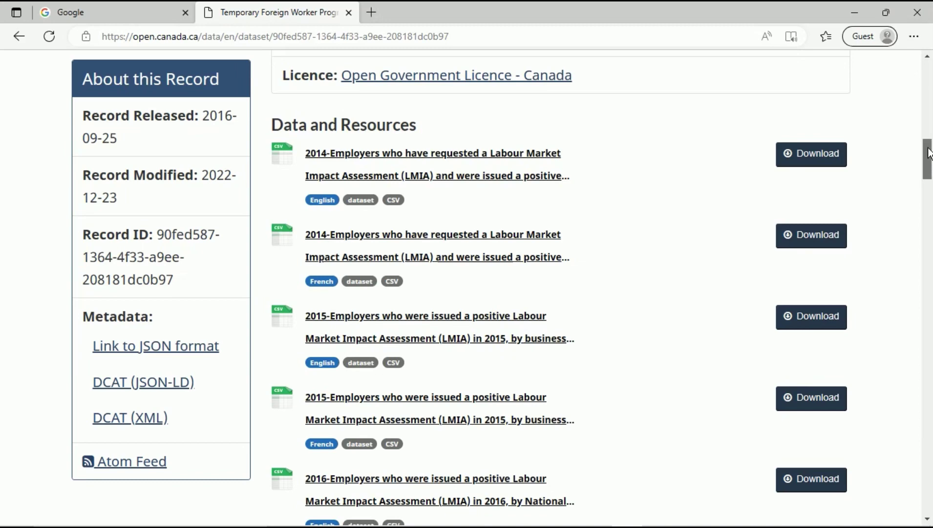
{"action": "left_click_drag", "start_coordinate": [929, 153], "coordinate": [930, 190]}
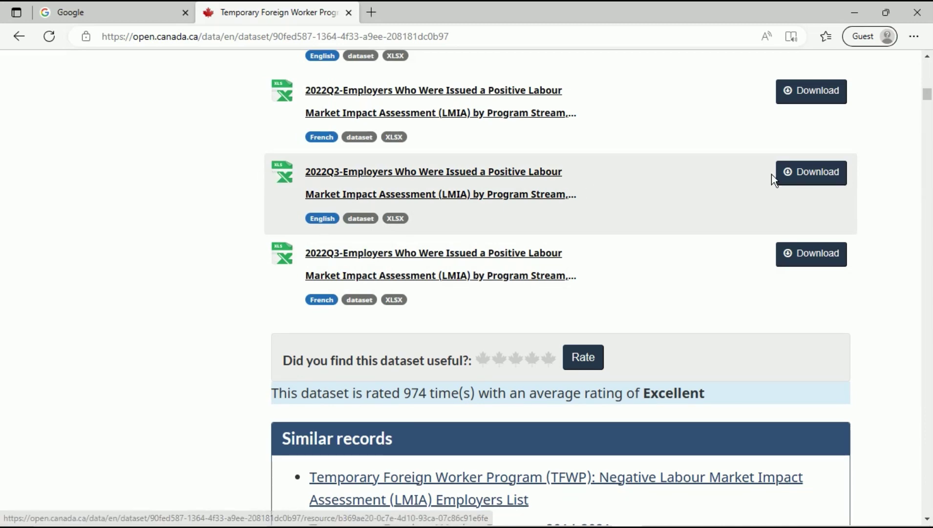
{"action": "left_click", "coordinate": [823, 174]}
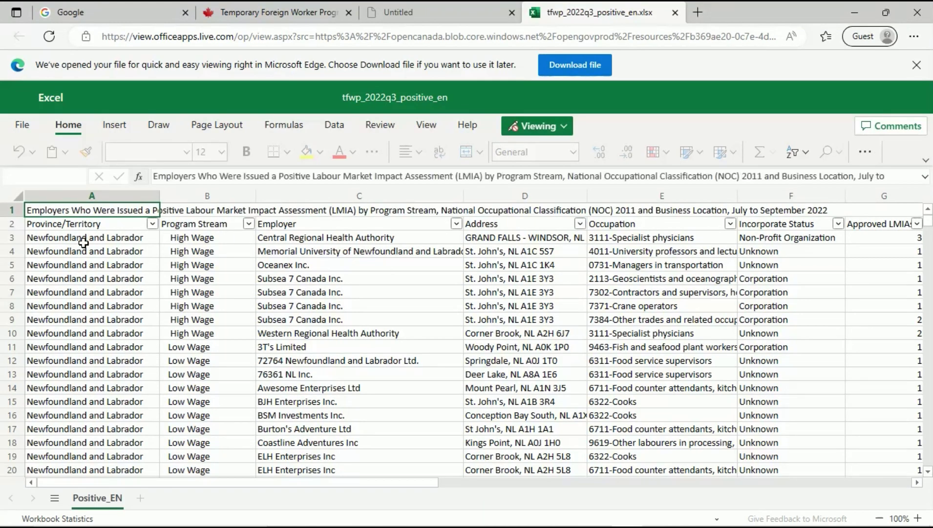
Download tfwp_2022q3_positive_en from Excel for the web and open it in desktop Excel
{"action": "left_click", "coordinate": [154, 225]}
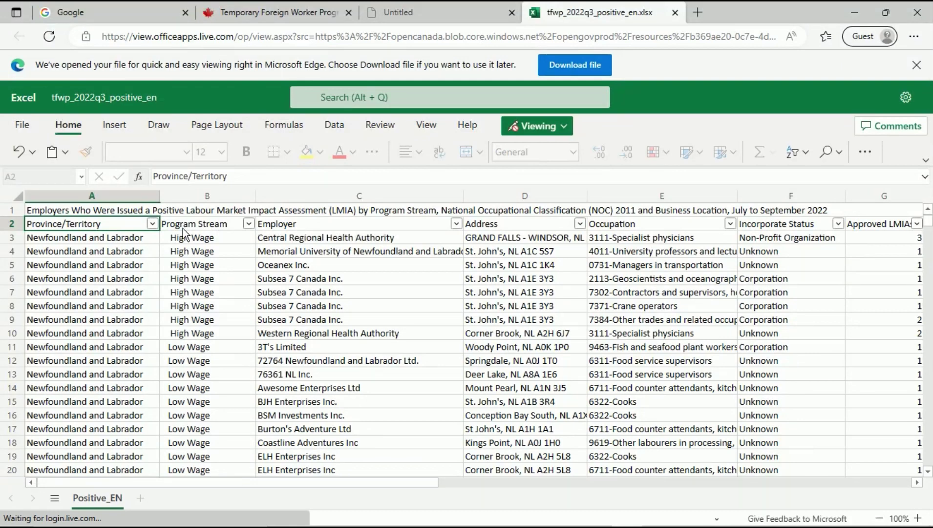
{"action": "left_click", "coordinate": [569, 69]}
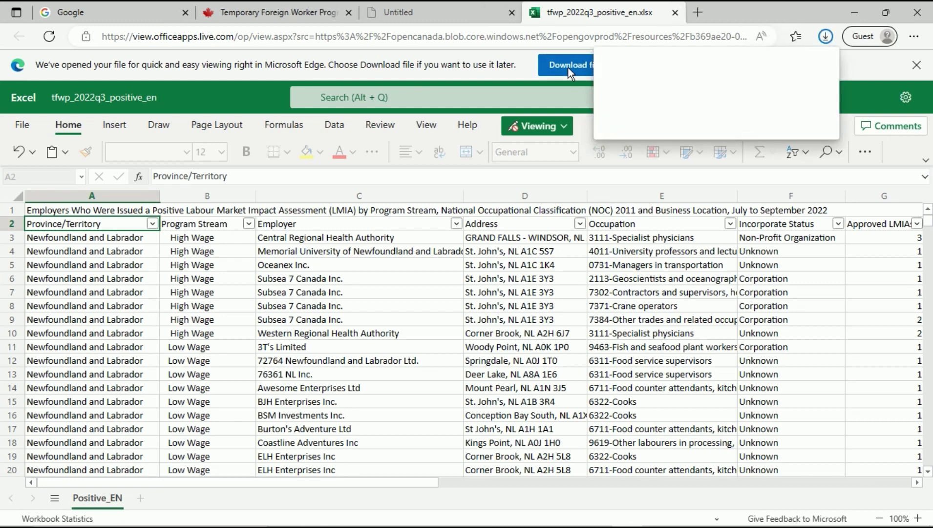
{"action": "key", "text": "alt+Down"}
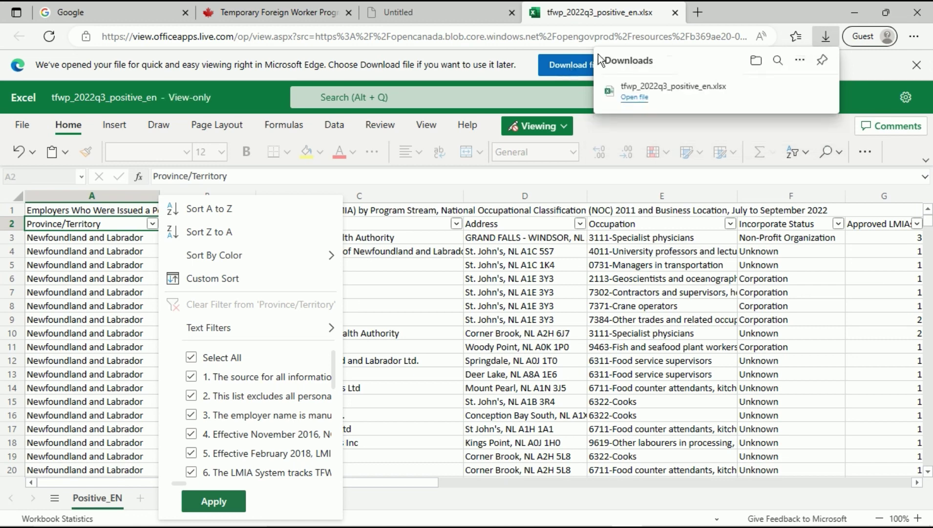
{"action": "left_click", "coordinate": [633, 97]}
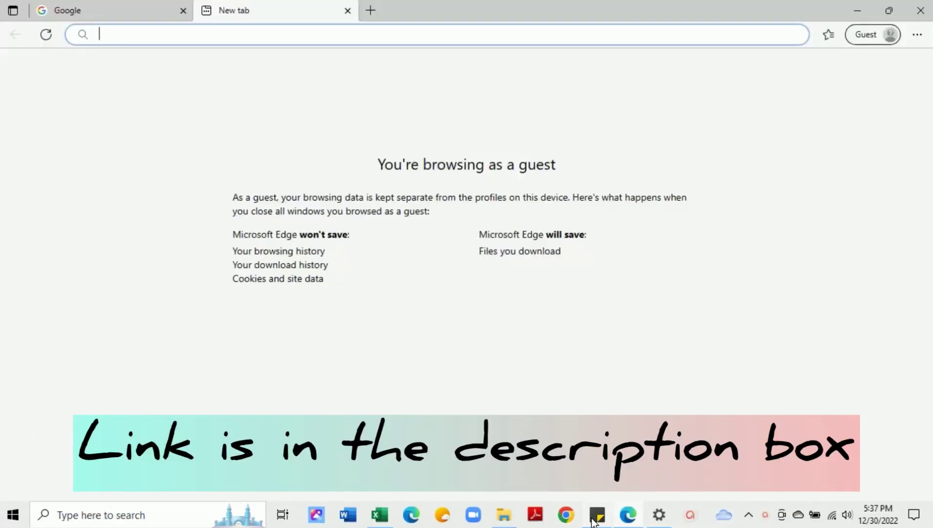
Copy the recruiter's LinkedIn post link from Sticky Notes and load it in Edge
{"action": "left_click", "coordinate": [596, 516]}
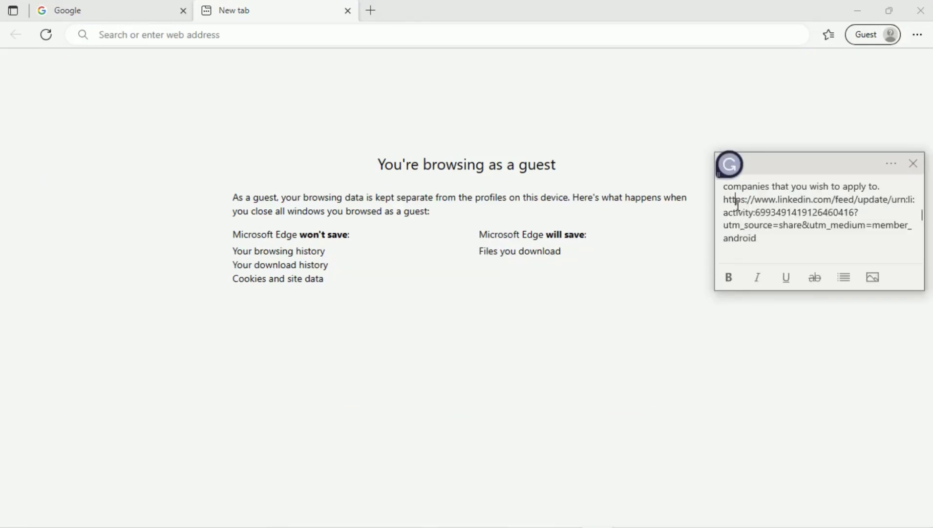
{"action": "left_click", "coordinate": [734, 182]}
{"action": "key", "text": "Left"}
{"action": "key", "text": "Left"}
{"action": "key", "text": "Down"}
{"action": "key", "text": "Down"}
{"action": "key", "text": "shift+Down"}
{"action": "key", "text": "shift+Down"}
{"action": "key", "text": "shift+Down"}
{"action": "key", "text": "shift+Down"}
{"action": "key", "text": "ctrl+c"}
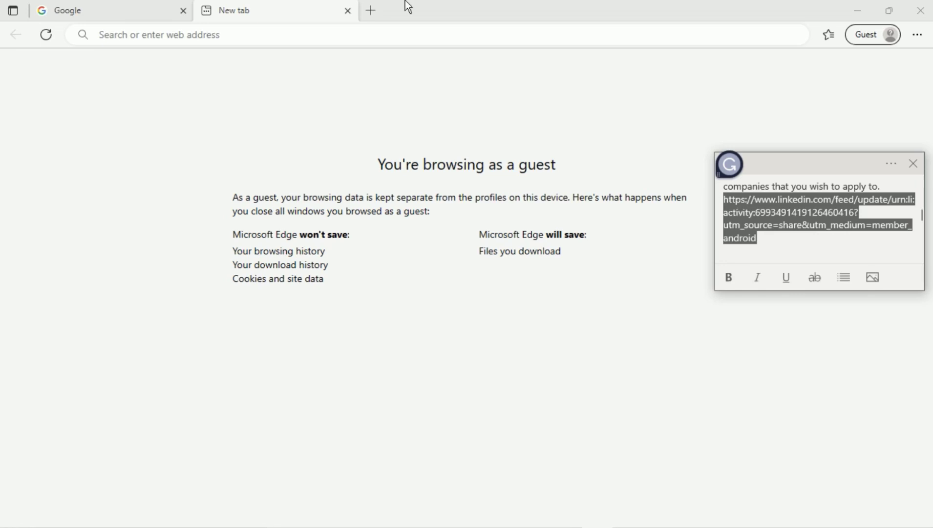
{"action": "left_click", "coordinate": [334, 30]}
{"action": "key", "text": "ctrl+v"}
{"action": "key", "text": "Return"}
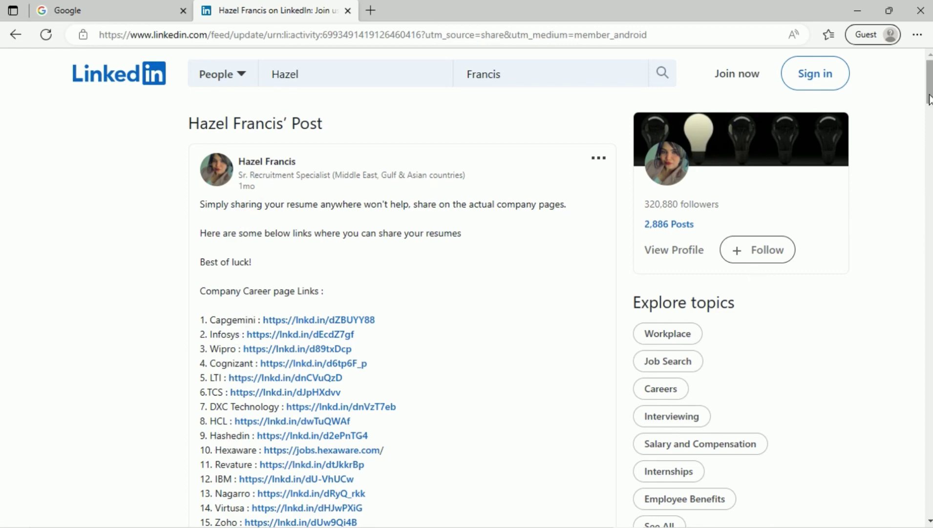
Scroll through the LinkedIn post's list of company career page links, Capgemini to Zoho
{"action": "left_click_drag", "start_coordinate": [927, 67], "coordinate": [927, 125]}
{"action": "left_click_drag", "start_coordinate": [929, 158], "coordinate": [930, 108]}
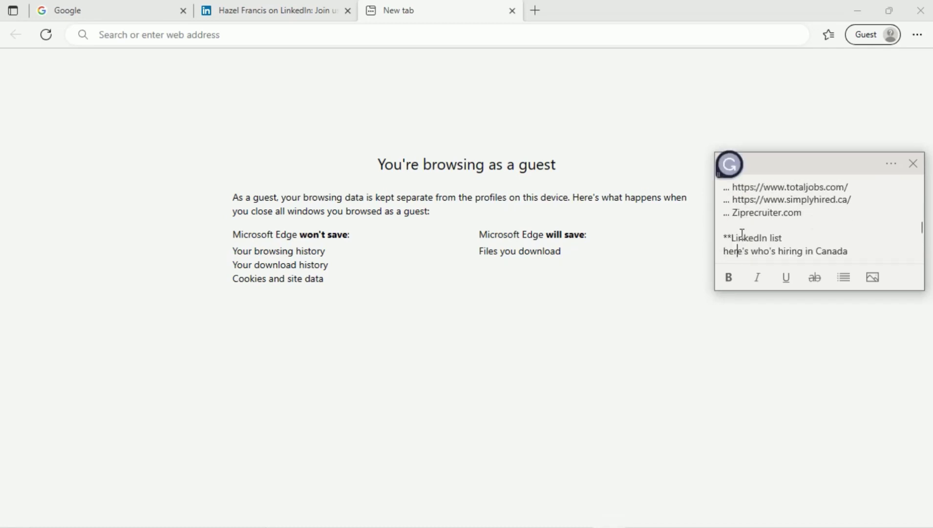
{"action": "scroll", "coordinate": [743, 234], "scroll_direction": "down", "scroll_amount": 1}
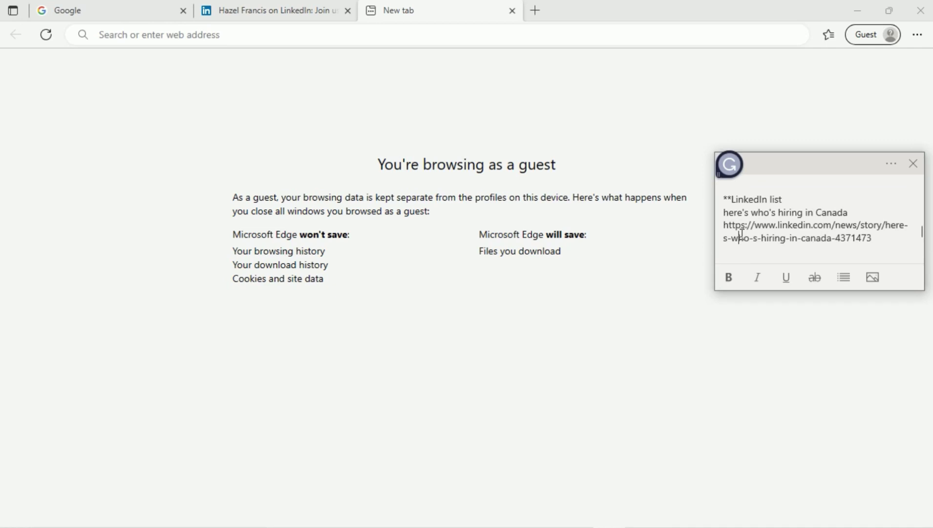
Copy the two-line LinkedIn news link from the sticky note and open it in the new tab
{"action": "left_click", "coordinate": [742, 233]}
{"action": "key", "text": "Left"}
{"action": "key", "text": "Left"}
{"action": "key", "text": "Left"}
{"action": "key", "text": "Right"}
{"action": "key", "text": "shift+Down"}
{"action": "key", "text": "shift+End"}
{"action": "key", "text": "ctrl+c"}
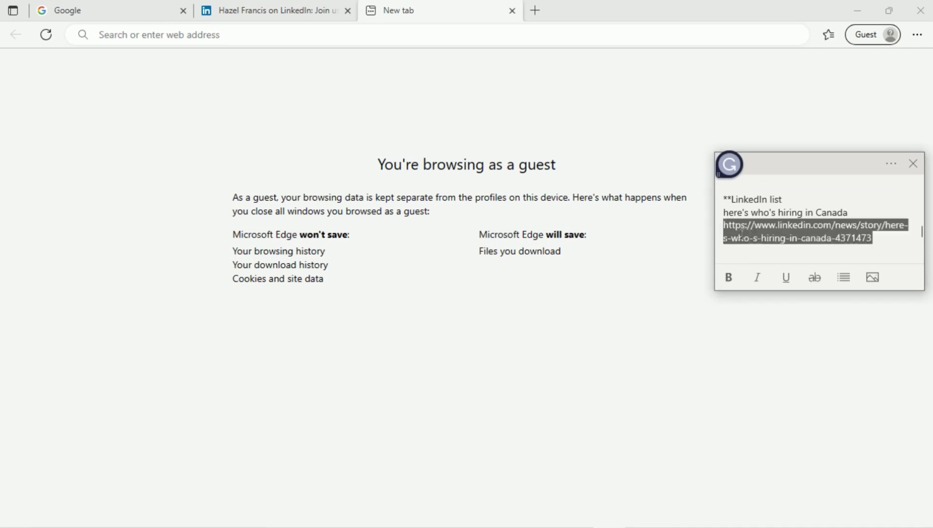
{"action": "left_click", "coordinate": [308, 34]}
{"action": "left_click", "coordinate": [308, 34]}
{"action": "key", "text": "ctrl+v"}
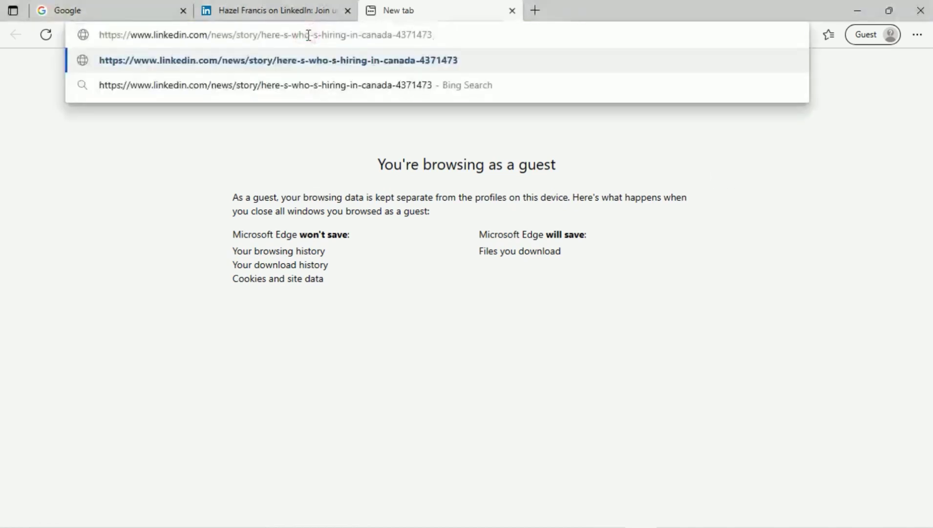
{"action": "key", "text": "Return"}
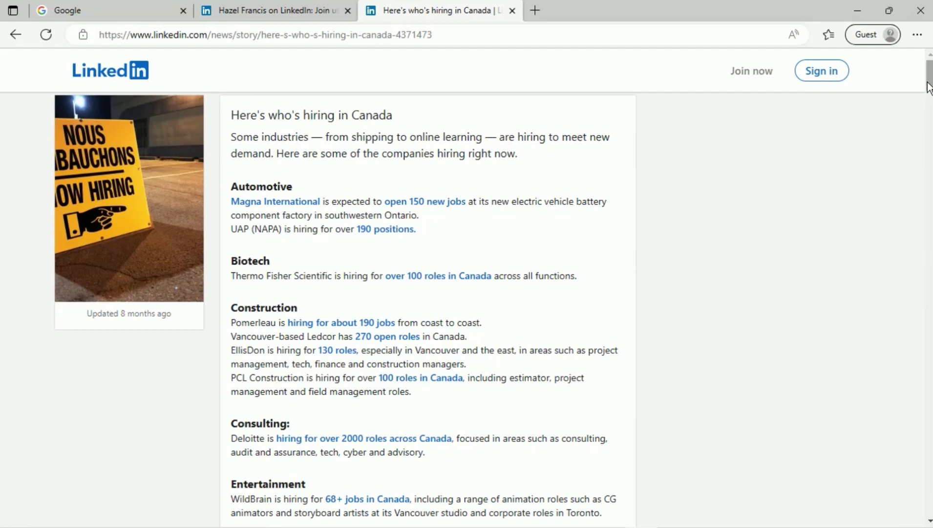
Scroll the article down through telecommunications, health, video games, and food and beverage employers
{"action": "left_click_drag", "start_coordinate": [929, 86], "coordinate": [930, 267]}
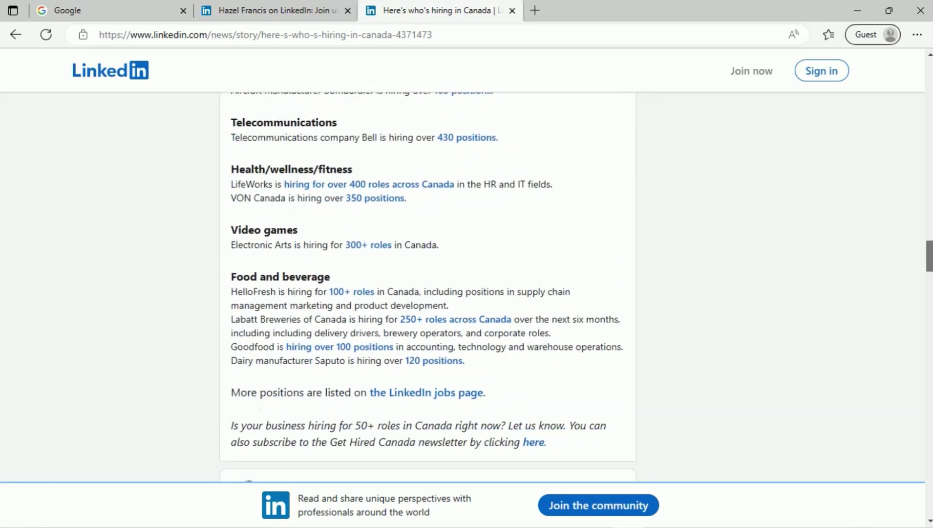